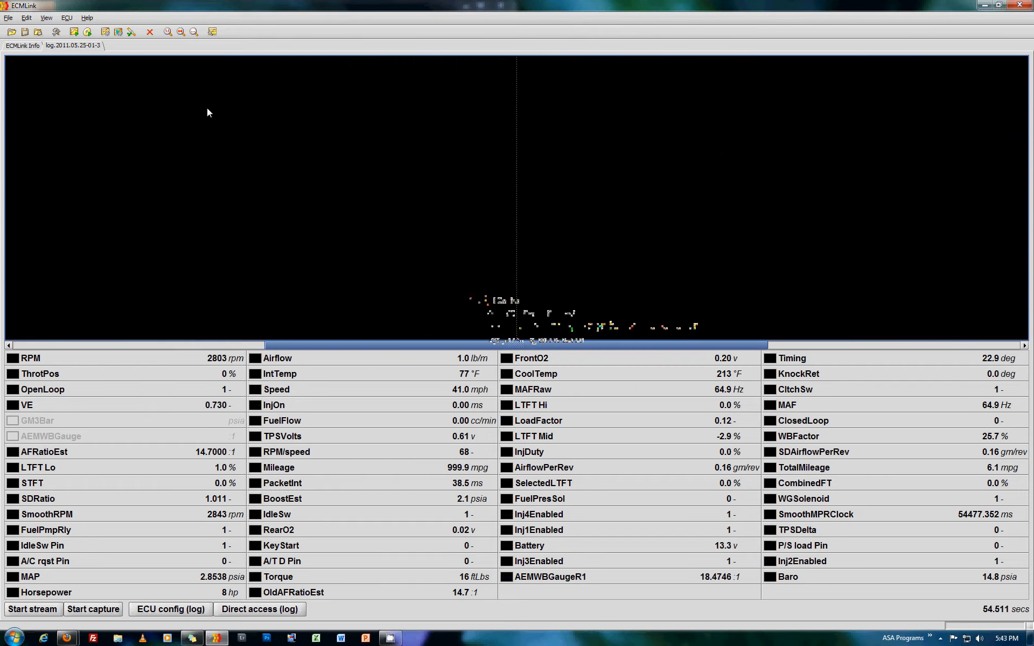
- Graph ThrotPos, select the full-throttle section of the log and clip the log to that selection
{"action": "left_click", "coordinate": [13, 374]}
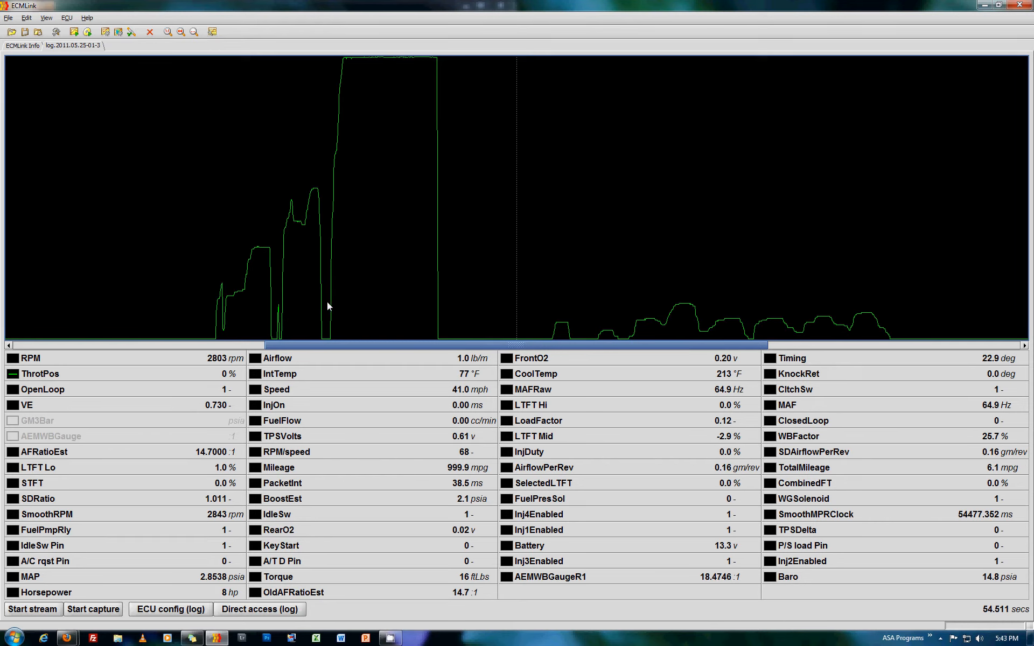
{"action": "left_click_drag", "start_coordinate": [327, 303], "coordinate": [444, 308]}
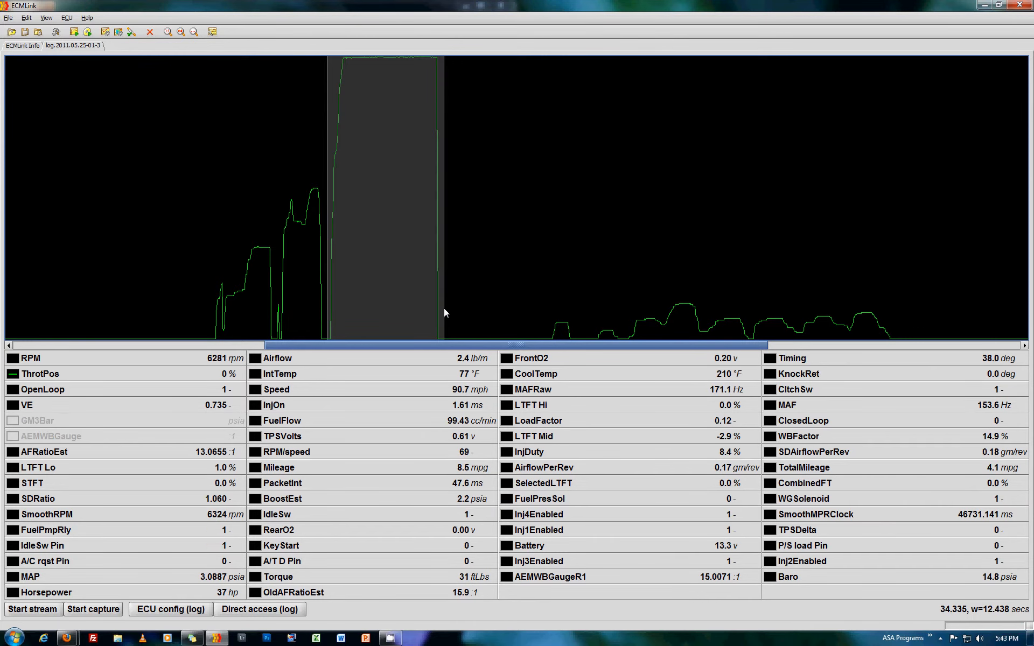
{"action": "left_click", "coordinate": [26, 18]}
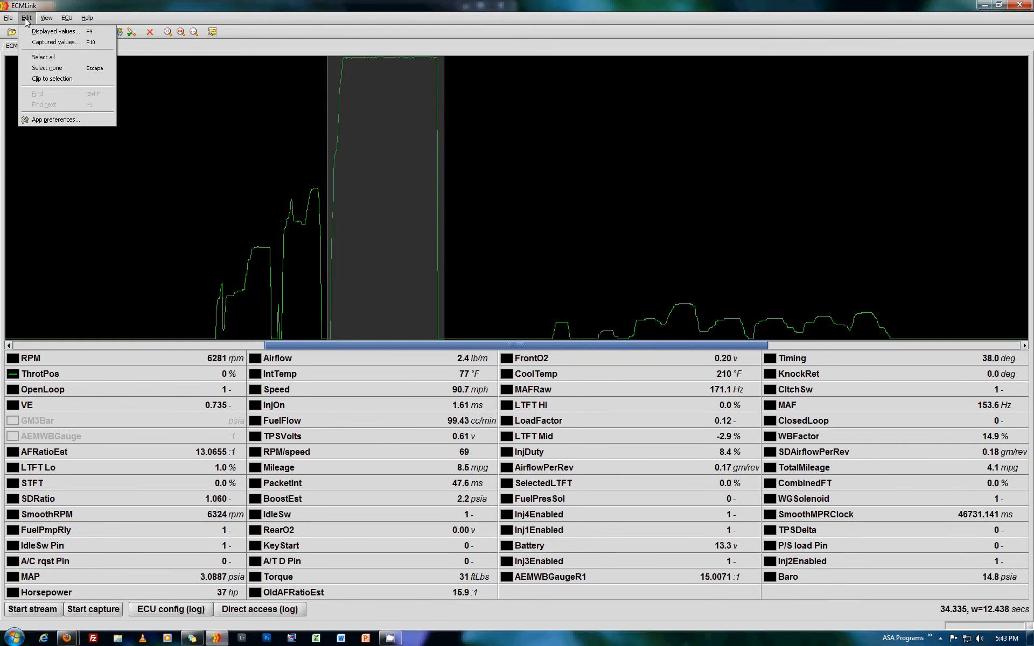
{"action": "left_click", "coordinate": [46, 78]}
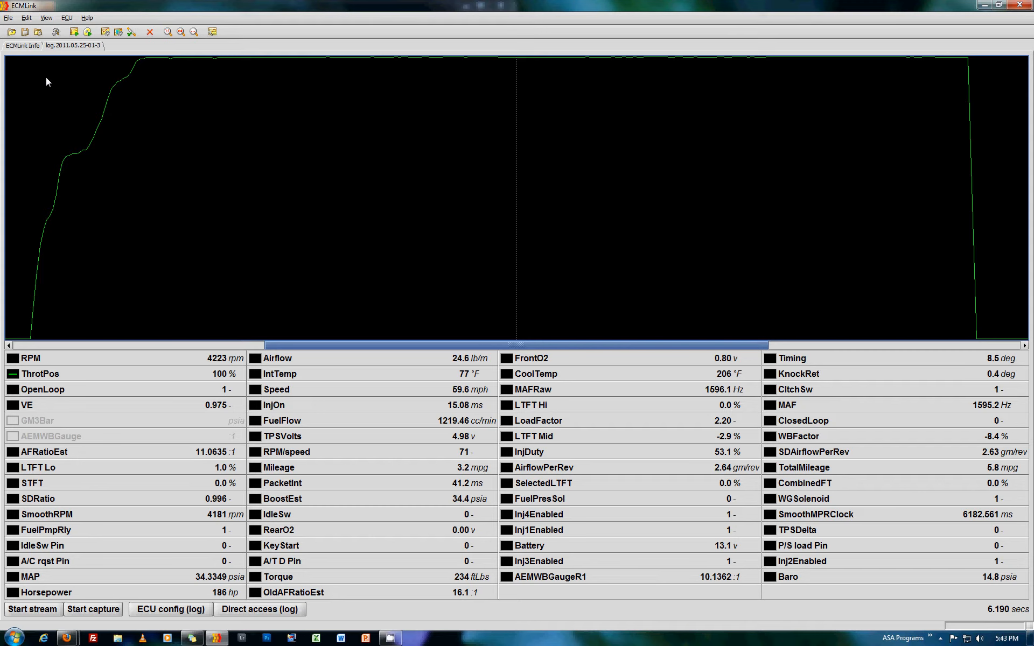
- In the displayed values list, move AEMWBGaugeR1 up to directly below AEMWBGauge and remove AEMWBGauge from the display
{"action": "left_click", "coordinate": [30, 20]}
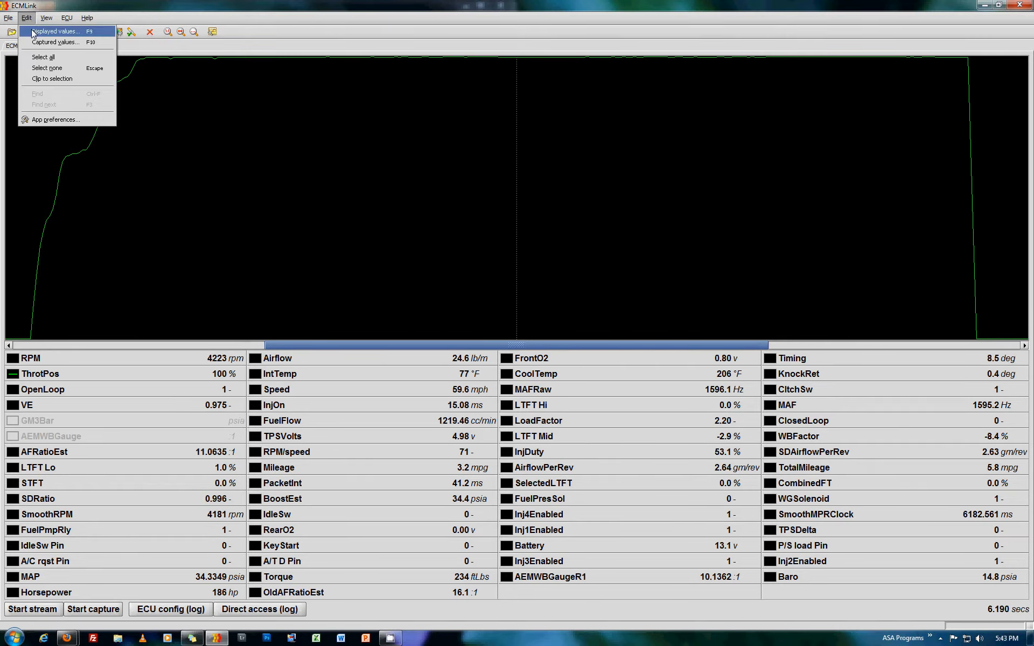
{"action": "left_click", "coordinate": [33, 33]}
{"action": "left_click_drag", "start_coordinate": [500, 229], "coordinate": [640, 122]}
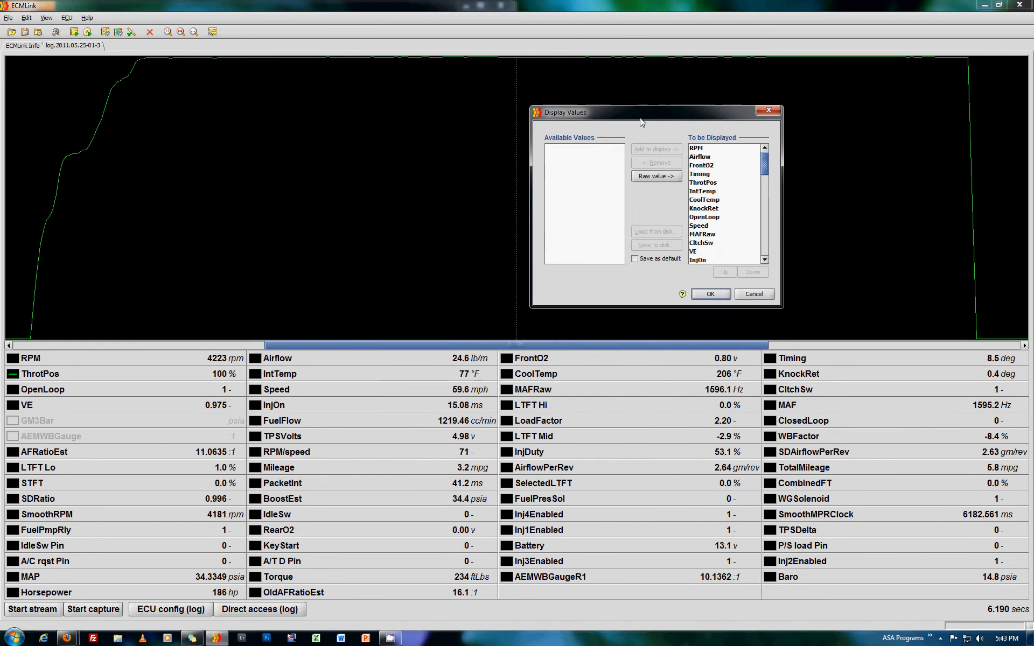
{"action": "left_click_drag", "start_coordinate": [764, 167], "coordinate": [764, 251]}
{"action": "left_click", "coordinate": [724, 234]}
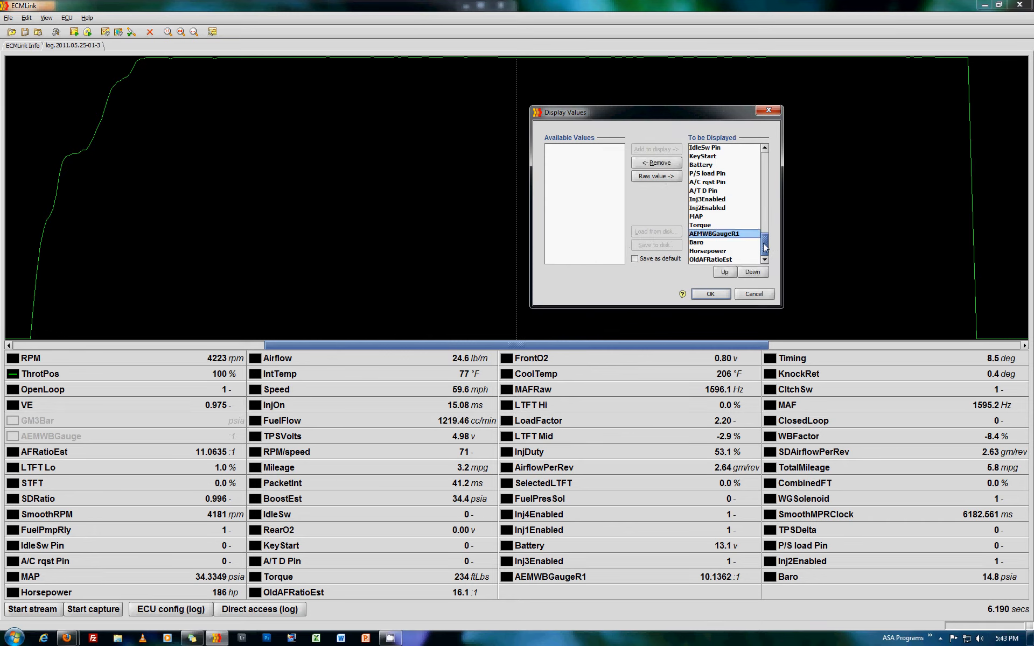
{"action": "left_click", "coordinate": [708, 218]}
{"action": "left_click", "coordinate": [719, 234]}
{"action": "left_click", "coordinate": [727, 271]}
{"action": "left_click", "coordinate": [727, 271]}
{"action": "left_click", "coordinate": [727, 272]}
{"action": "left_click", "coordinate": [727, 271]}
{"action": "left_click", "coordinate": [726, 271]}
{"action": "left_click", "coordinate": [727, 272]}
{"action": "left_click", "coordinate": [727, 272]}
{"action": "left_click_drag", "start_coordinate": [765, 242], "coordinate": [768, 175]}
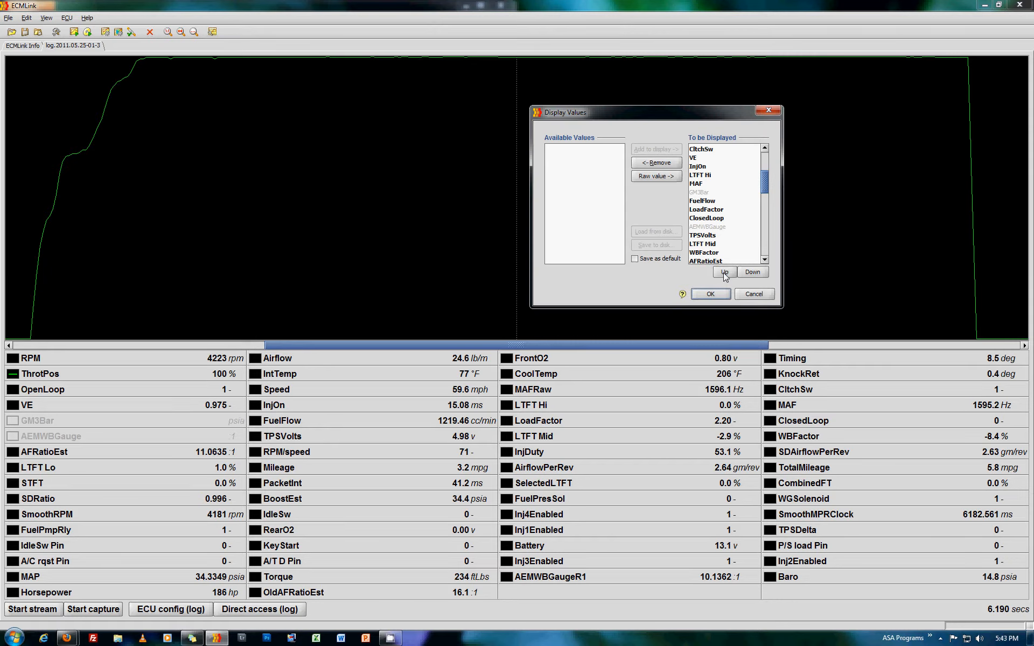
{"action": "left_click", "coordinate": [724, 272]}
{"action": "left_click", "coordinate": [724, 272]}
{"action": "left_click", "coordinate": [724, 271]}
{"action": "left_click", "coordinate": [724, 272]}
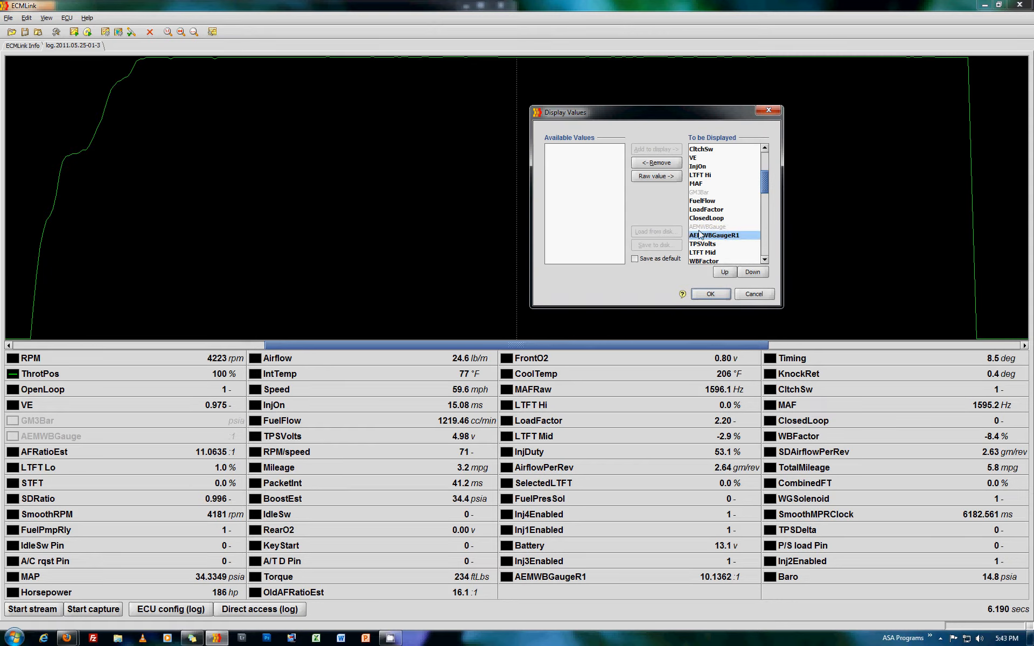
{"action": "left_click", "coordinate": [700, 226]}
{"action": "left_click", "coordinate": [656, 162]}
- Move MAP up to directly below GM3Bar in the displayed values, remove GM3Bar and apply the new display order
{"action": "left_click_drag", "start_coordinate": [764, 181], "coordinate": [761, 257]}
{"action": "left_click", "coordinate": [696, 225]}
{"action": "left_click", "coordinate": [724, 272]}
{"action": "left_click", "coordinate": [725, 272]}
{"action": "left_click", "coordinate": [724, 272]}
{"action": "left_click", "coordinate": [725, 272]}
{"action": "left_click", "coordinate": [724, 272]}
{"action": "left_click", "coordinate": [724, 272]}
{"action": "left_click", "coordinate": [724, 271]}
{"action": "left_click", "coordinate": [725, 272]}
{"action": "left_click", "coordinate": [724, 272]}
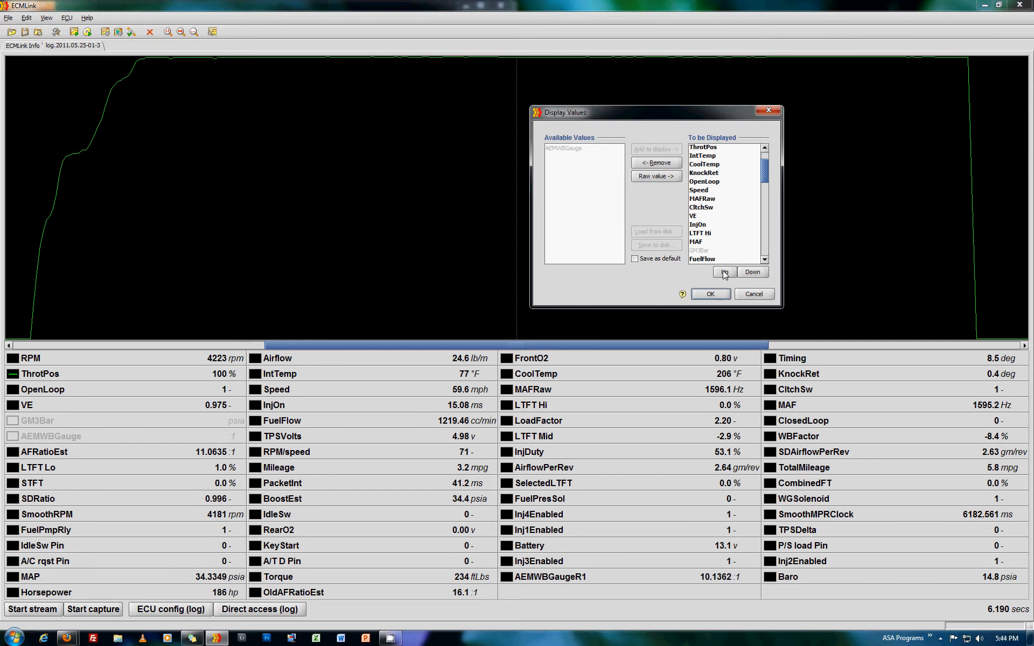
{"action": "left_click_drag", "start_coordinate": [763, 176], "coordinate": [763, 186]}
{"action": "left_click", "coordinate": [724, 272]}
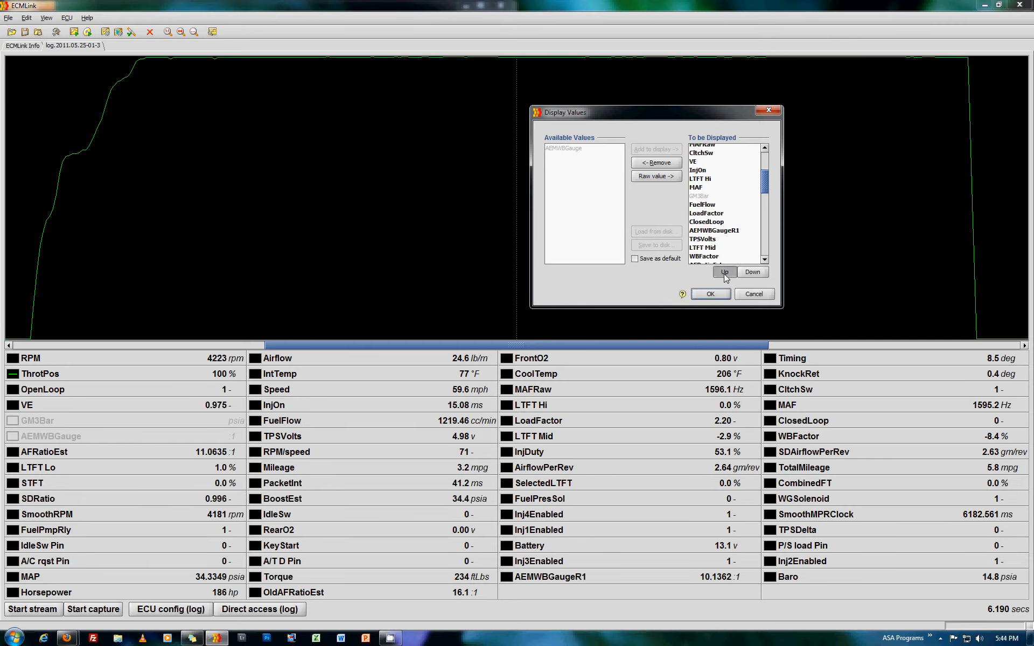
{"action": "left_click", "coordinate": [724, 272]}
{"action": "left_click", "coordinate": [725, 272]}
{"action": "left_click", "coordinate": [725, 272]}
{"action": "left_click", "coordinate": [724, 272]}
{"action": "left_click", "coordinate": [724, 271]}
{"action": "left_click", "coordinate": [725, 271]}
{"action": "left_click", "coordinate": [725, 272]}
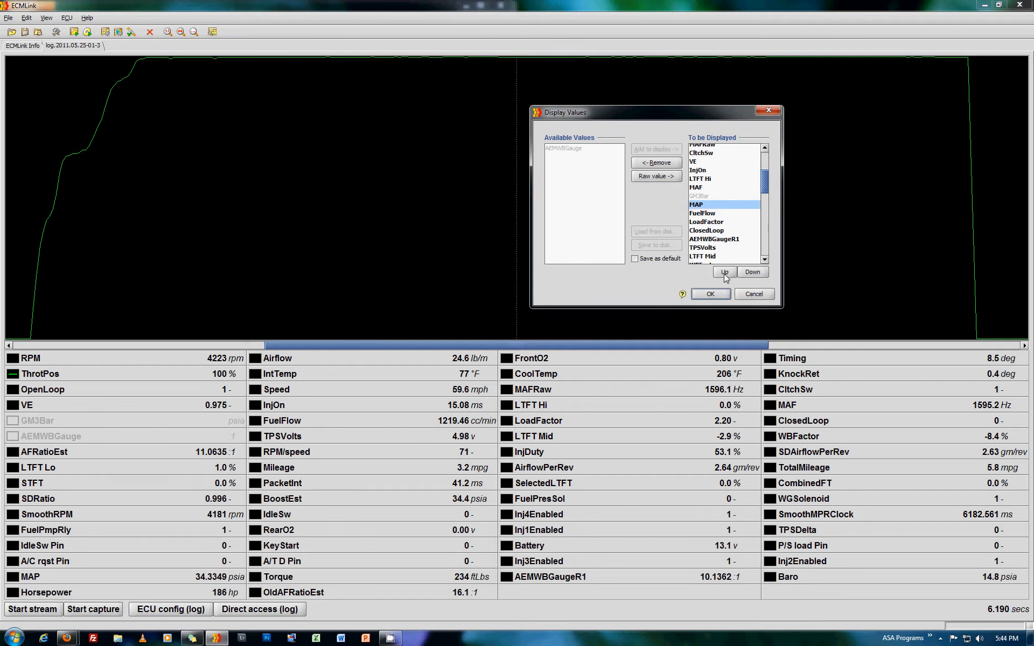
{"action": "left_click", "coordinate": [695, 196]}
{"action": "left_click", "coordinate": [666, 163]}
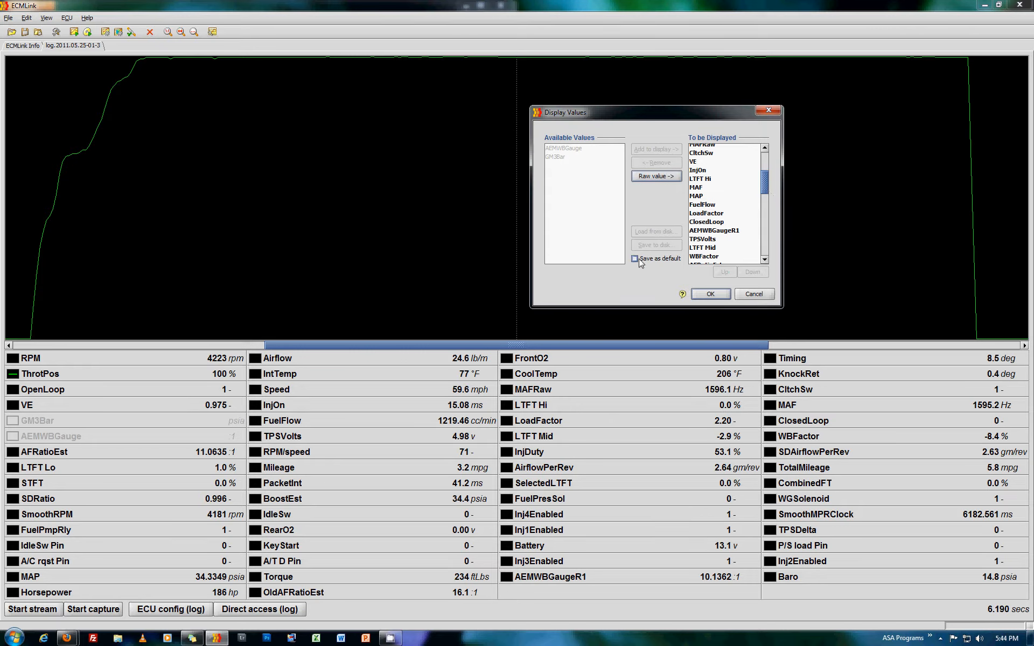
{"action": "left_click", "coordinate": [710, 293]}
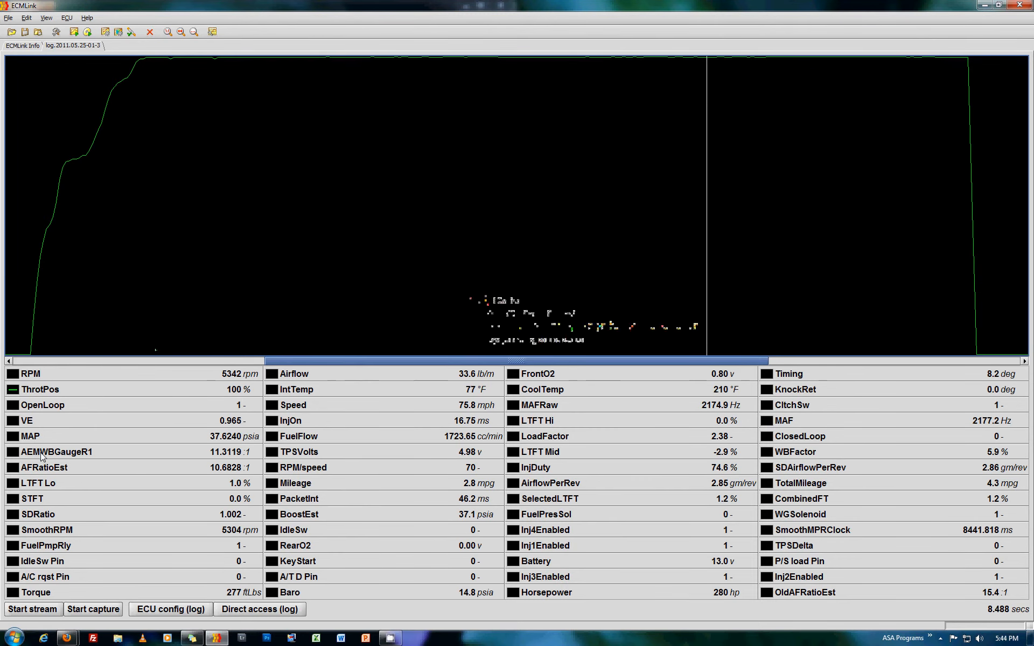
- Place the ECMLink window beside the forum post and review the post's required import order and precisions
{"action": "left_click_drag", "start_coordinate": [242, 7], "coordinate": [1033, 16]}
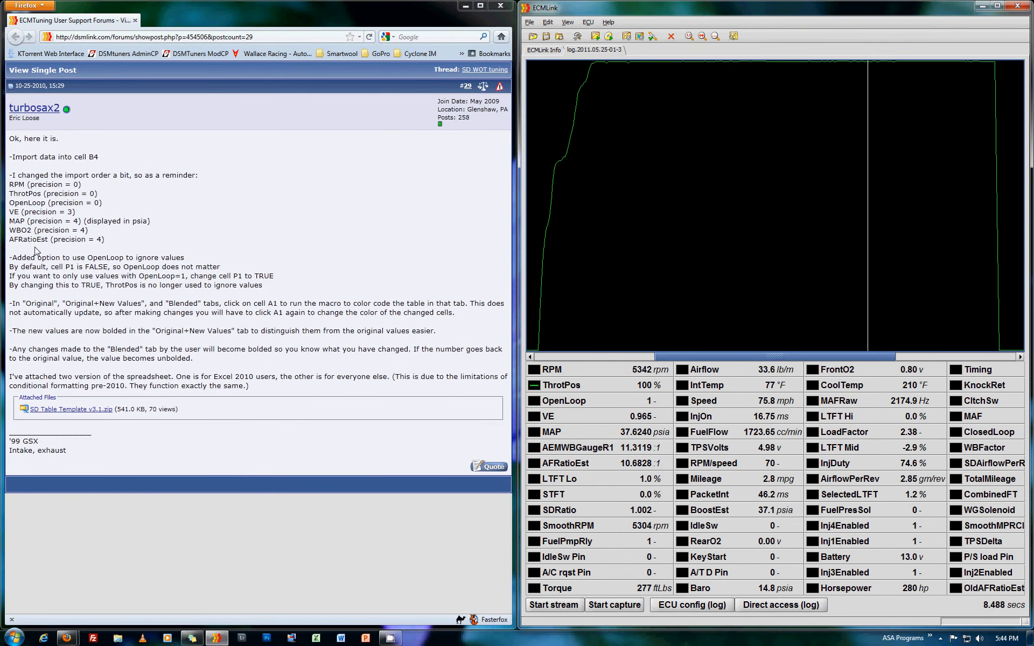
{"action": "left_click_drag", "start_coordinate": [10, 175], "coordinate": [109, 242]}
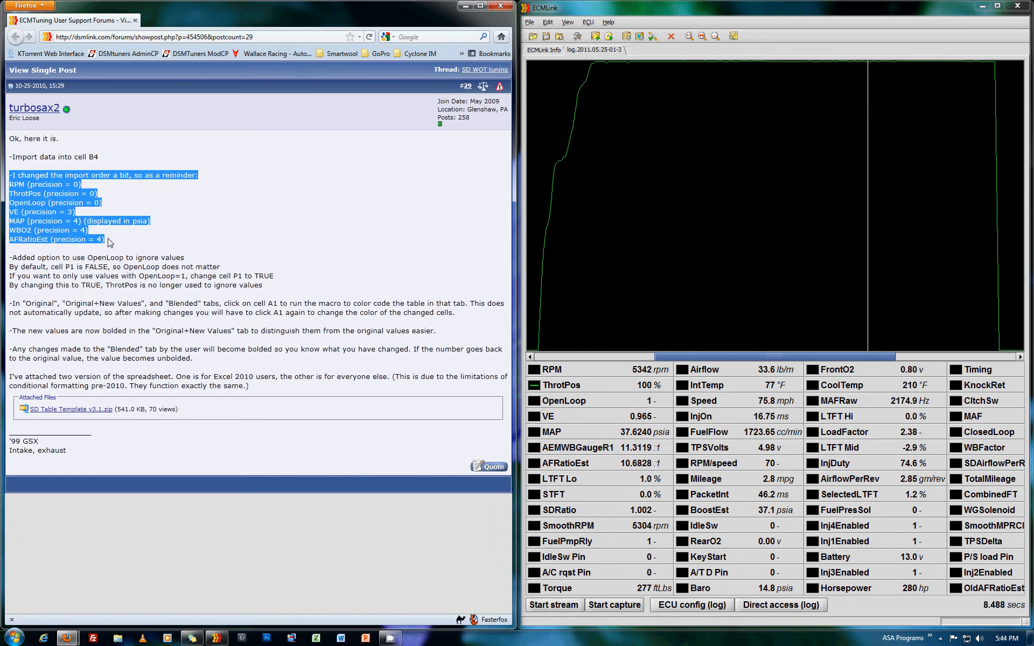
{"action": "left_click", "coordinate": [110, 242]}
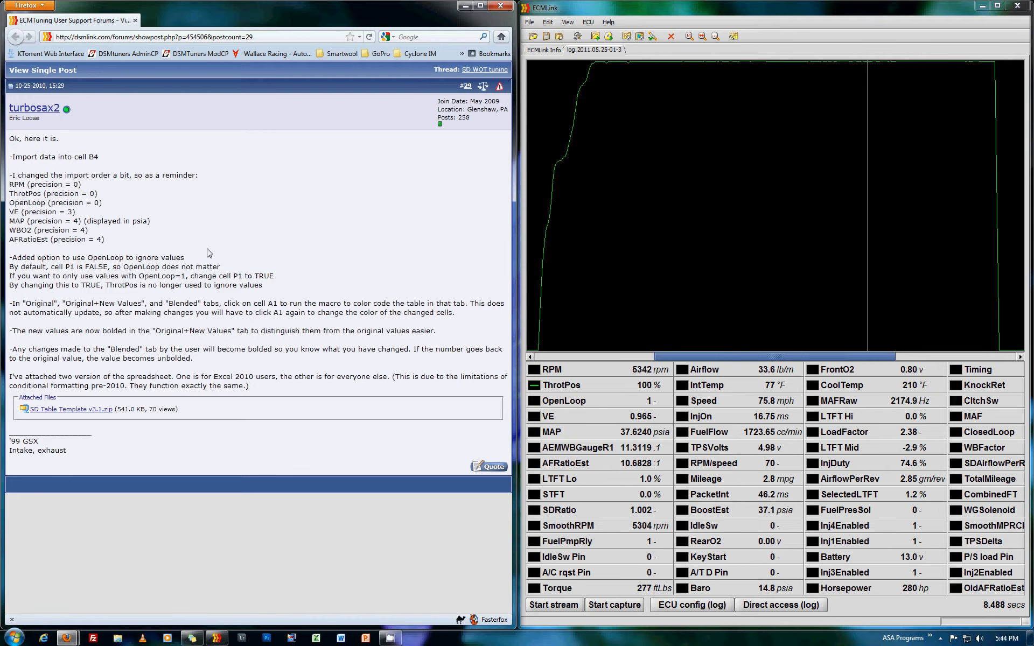
- Check the VE precision in its graph item preferences against the value required by the forum post
{"action": "right_click", "coordinate": [588, 414]}
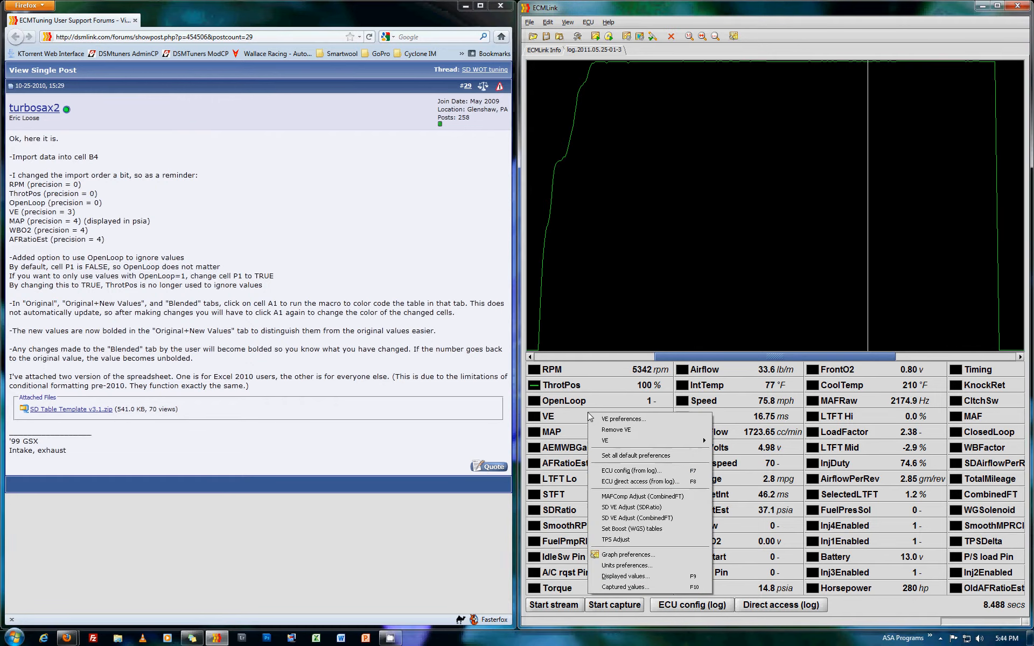
{"action": "left_click", "coordinate": [638, 420]}
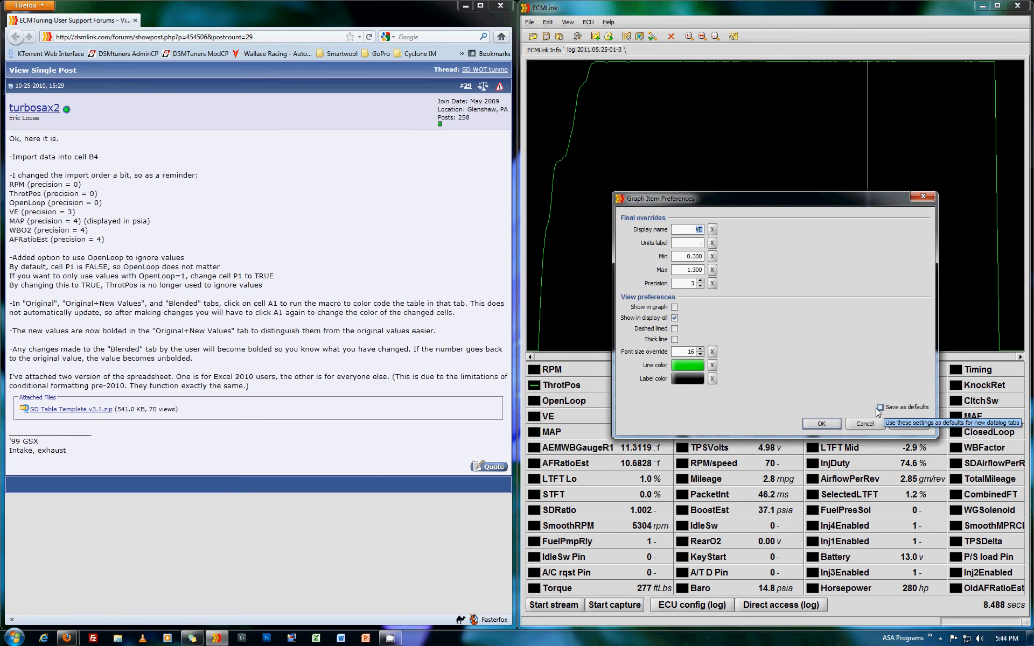
{"action": "left_click", "coordinate": [830, 424]}
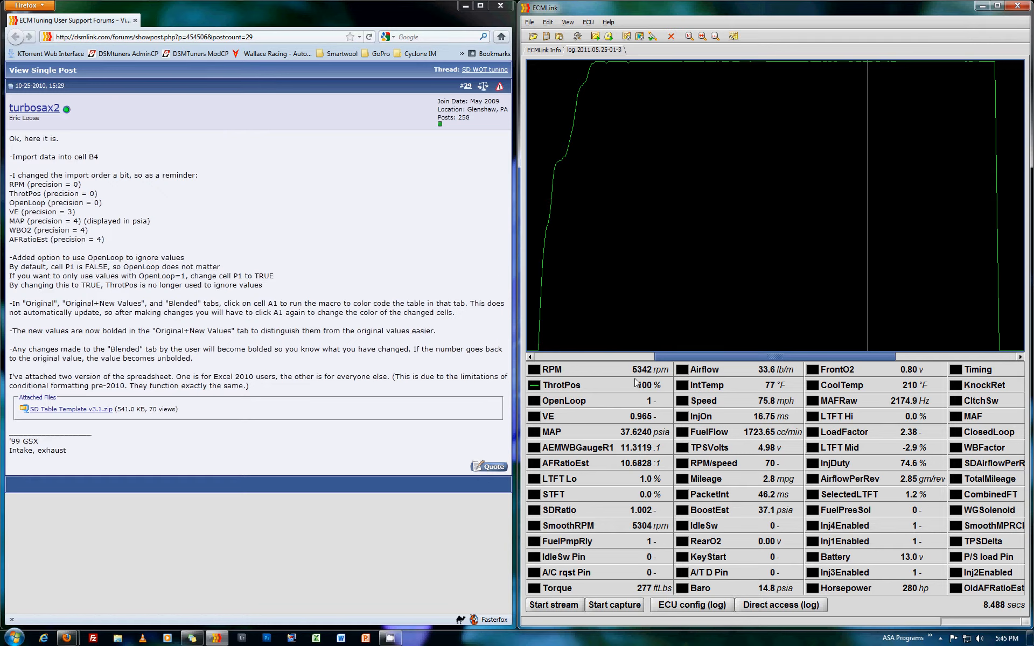
- Set the displayed air pressure units to psia in the units preferences
{"action": "right_click", "coordinate": [588, 434]}
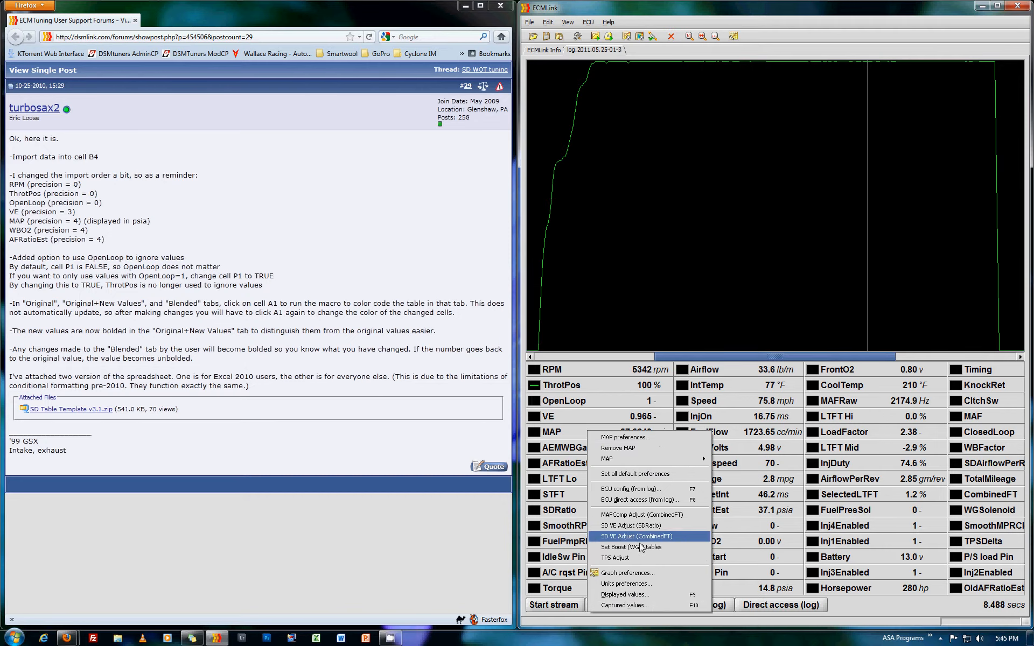
{"action": "left_click", "coordinate": [639, 583]}
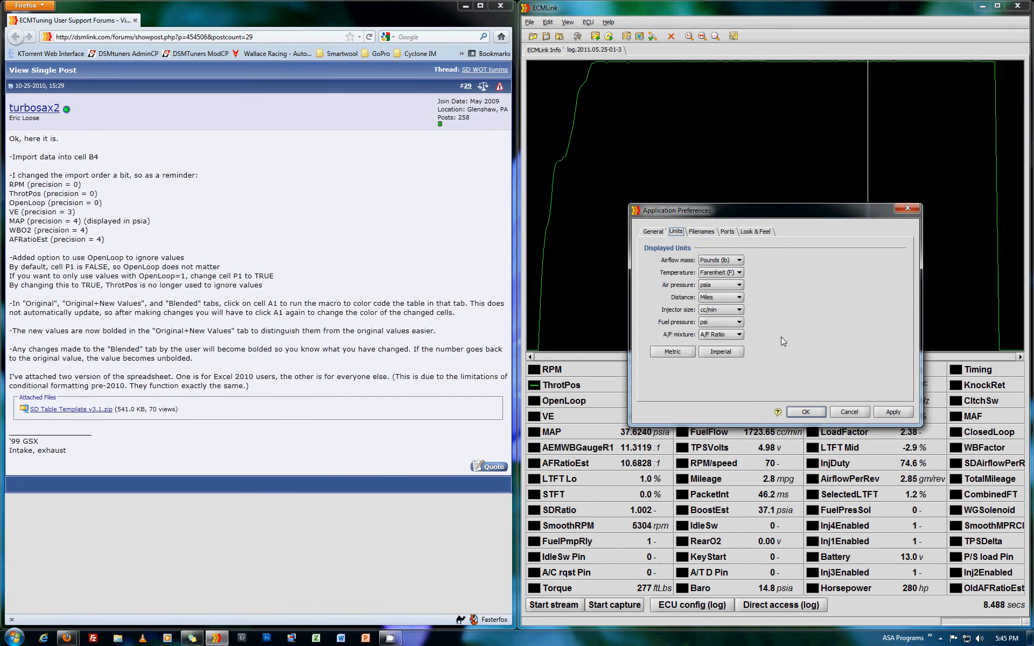
{"action": "left_click", "coordinate": [741, 284]}
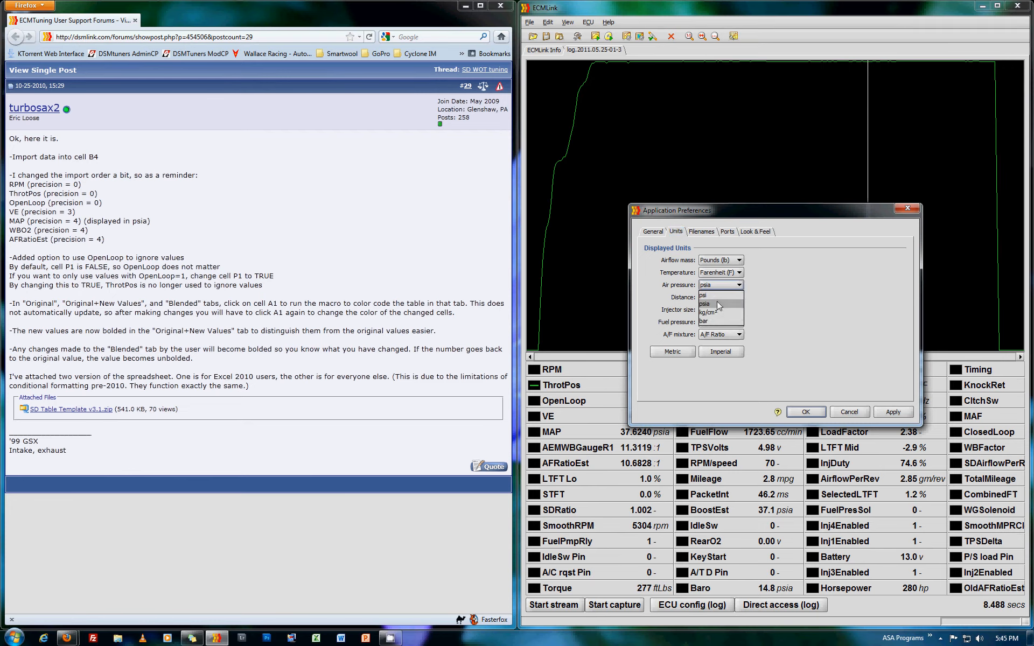
{"action": "left_click", "coordinate": [715, 303]}
{"action": "left_click", "coordinate": [803, 412]}
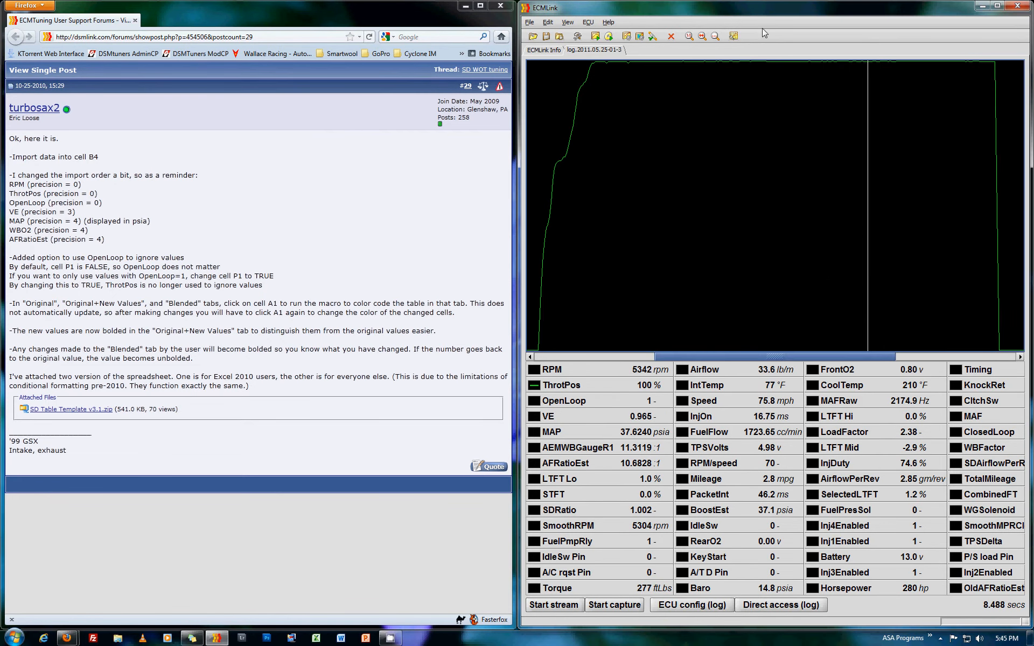
- Maximize the ECMLink window and add RPM, OpenLoop, VE, MAP, AEMWBGaugeR1 and AFRatioEst to the graph
{"action": "left_click", "coordinate": [996, 6]}
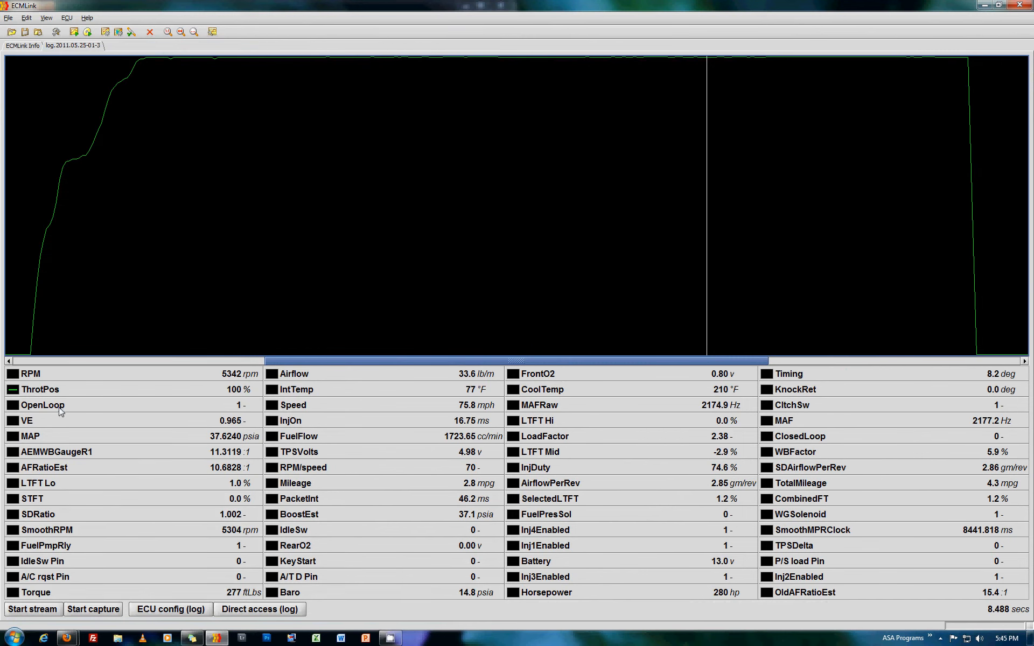
{"action": "left_click", "coordinate": [14, 374]}
{"action": "left_click", "coordinate": [12, 405]}
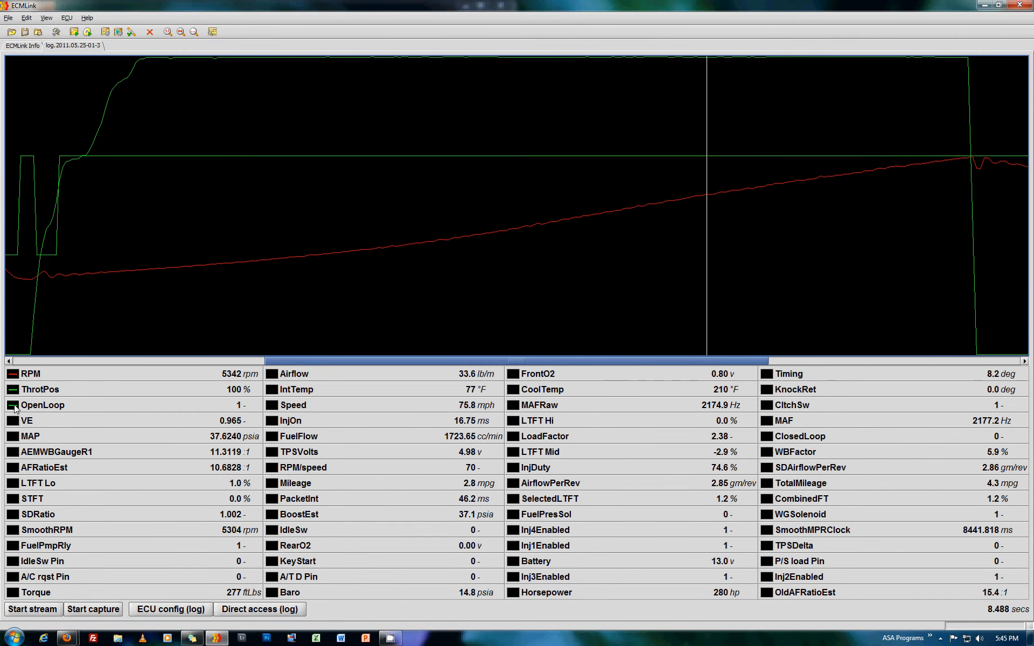
{"action": "left_click", "coordinate": [12, 421]}
{"action": "left_click", "coordinate": [12, 436]}
{"action": "left_click", "coordinate": [13, 451]}
{"action": "left_click", "coordinate": [12, 467]}
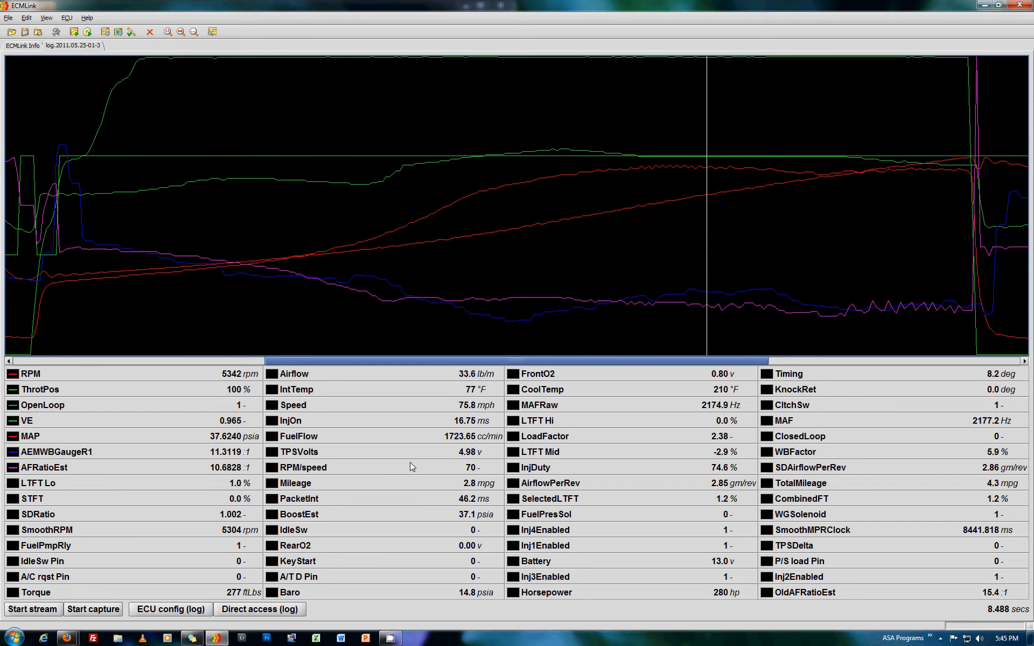
- Export the datalog to the Desktop as the CSV file log.2011.05.25-01-3.csv
{"action": "left_click", "coordinate": [12, 19]}
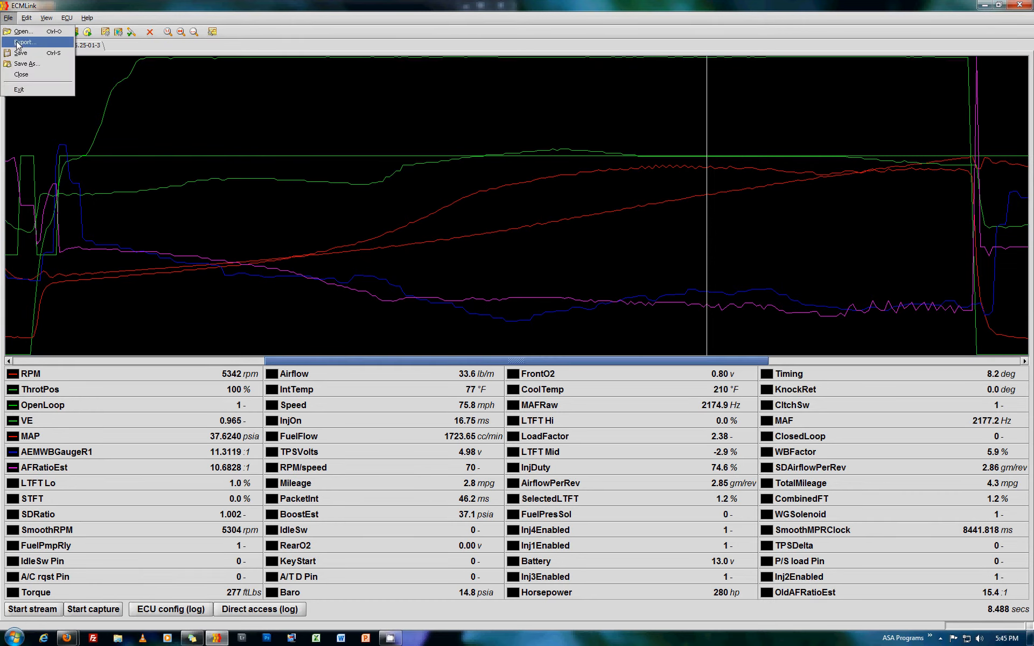
{"action": "left_click", "coordinate": [15, 42]}
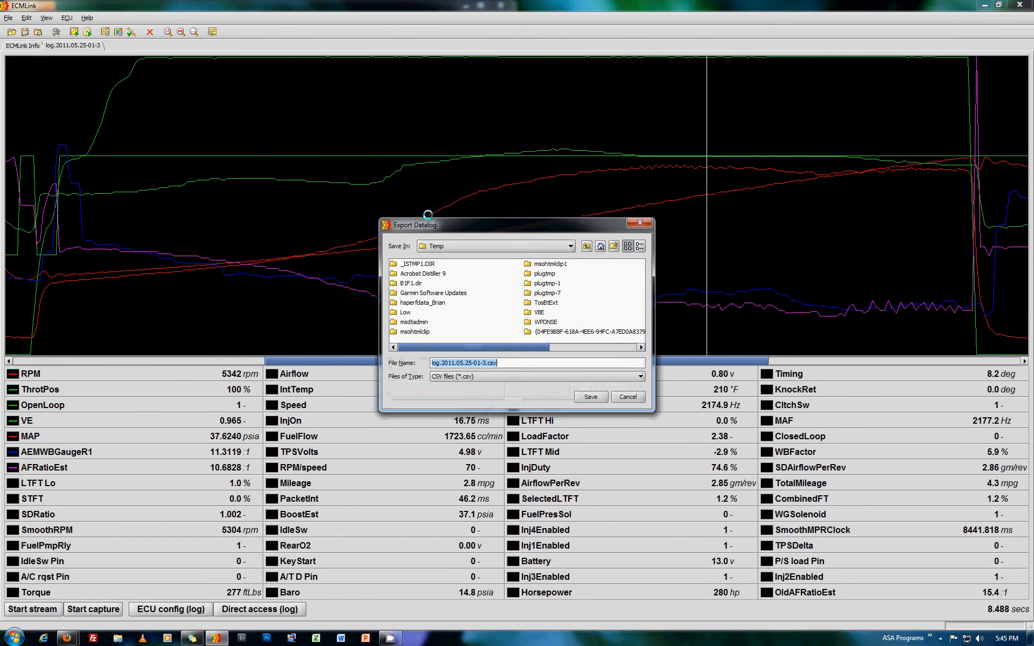
{"action": "left_click", "coordinate": [600, 247]}
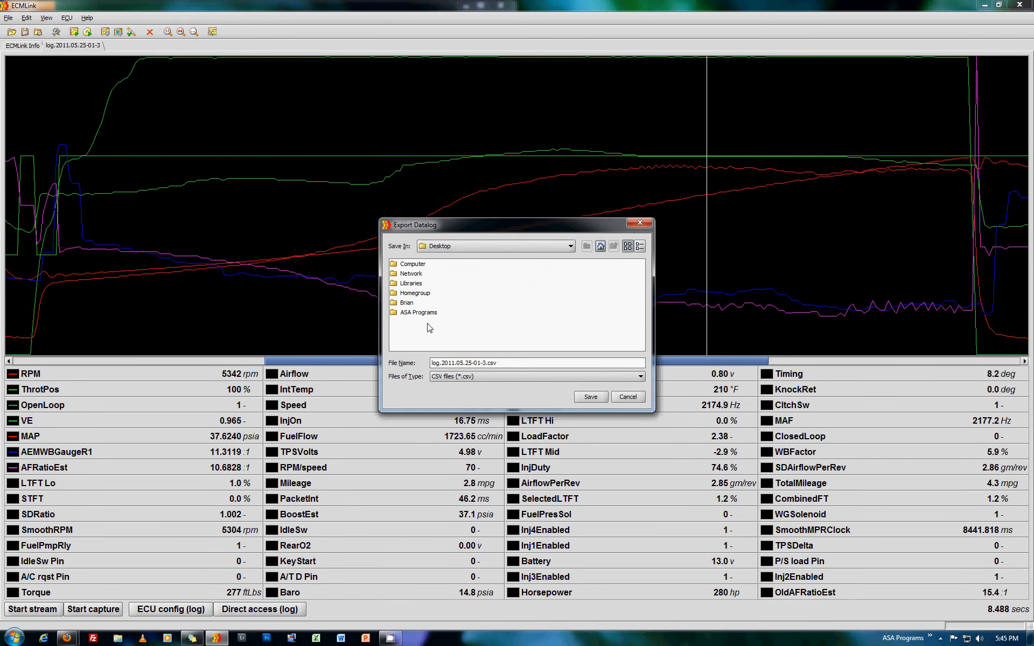
{"action": "left_click", "coordinate": [593, 397]}
- Open the SD Table Template v3.1 workbook in Excel 2010 and maximize its window
{"action": "right_click", "coordinate": [316, 637]}
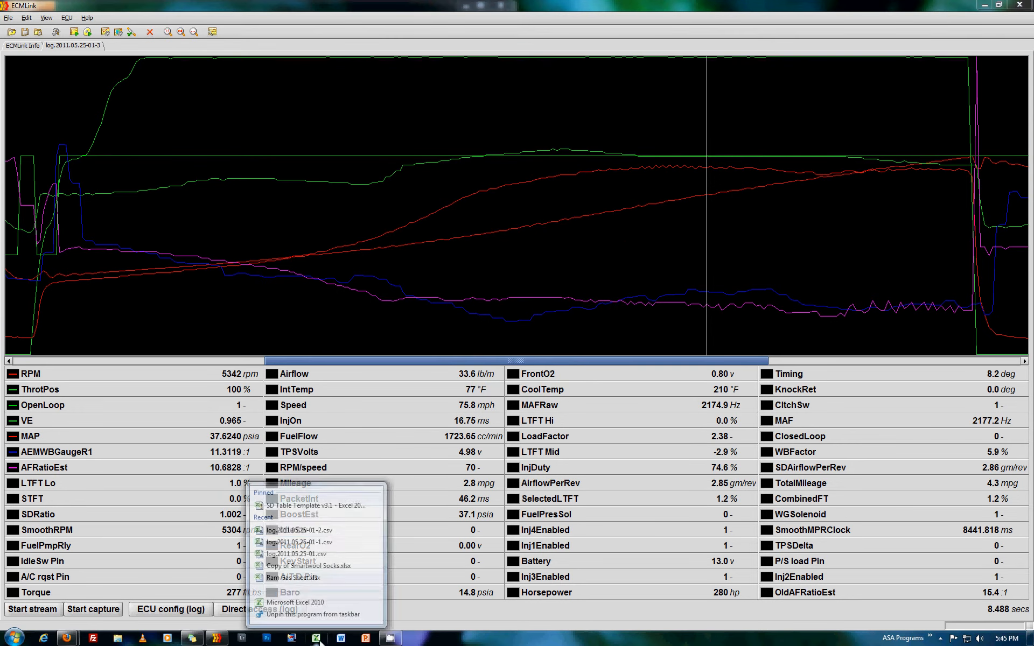
{"action": "left_click", "coordinate": [334, 503]}
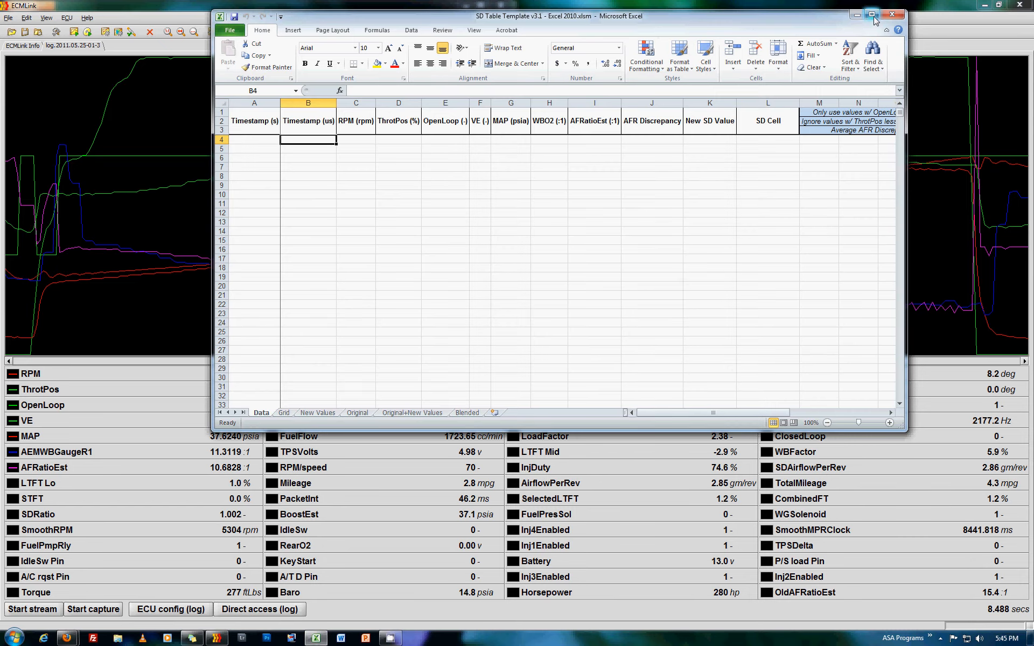
{"action": "left_click", "coordinate": [868, 17]}
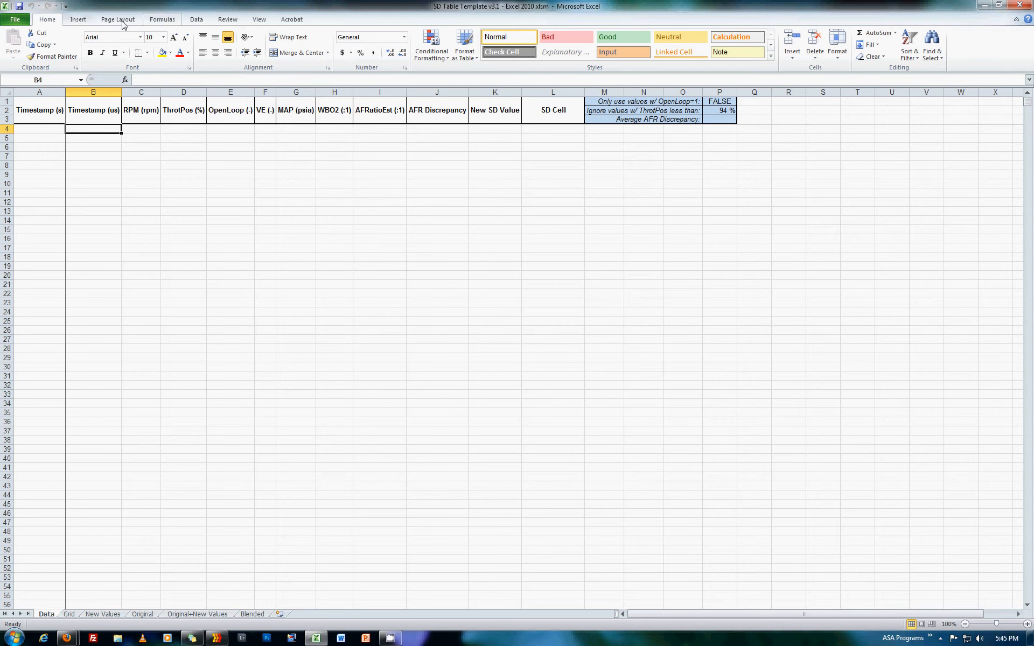
- Choose log.2011.05.25-01-3.csv from the Desktop as the text file to import into the Data sheet
{"action": "left_click", "coordinate": [197, 21]}
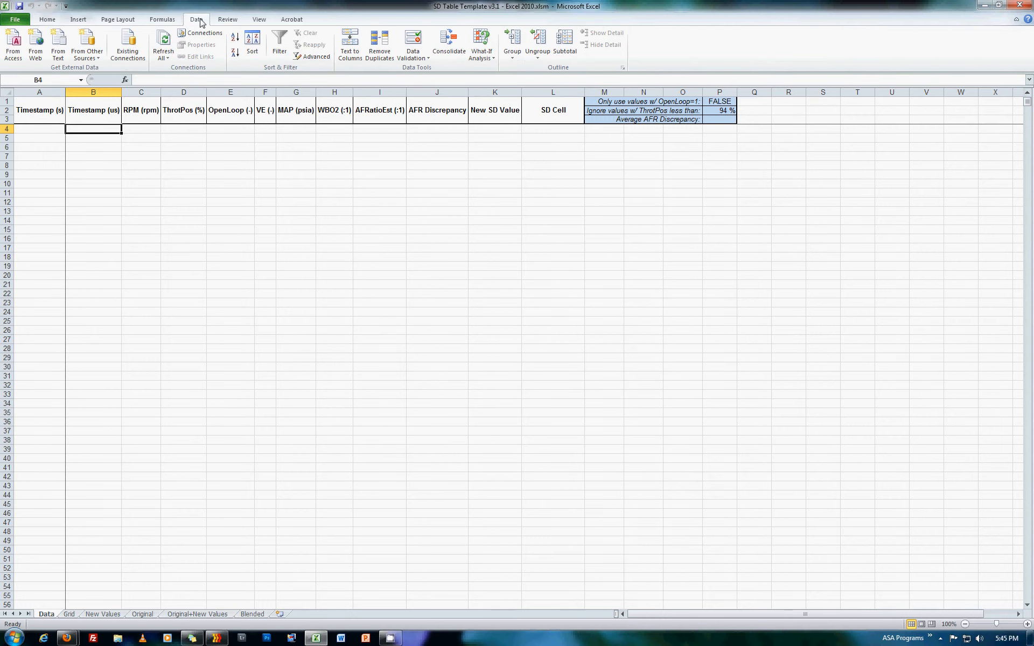
{"action": "left_click", "coordinate": [66, 52]}
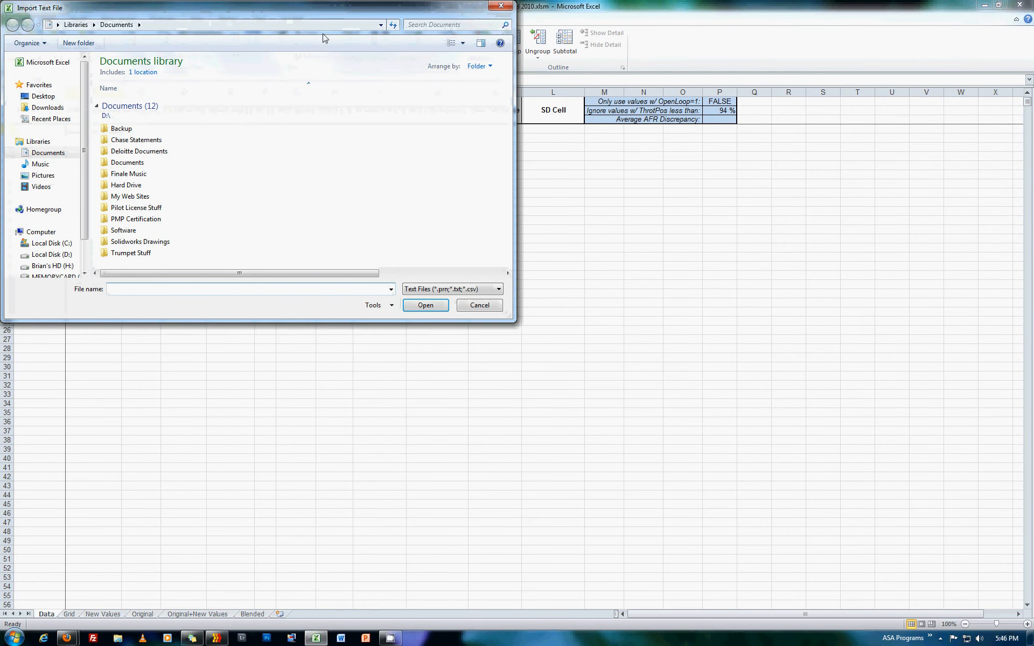
{"action": "left_click", "coordinate": [44, 96]}
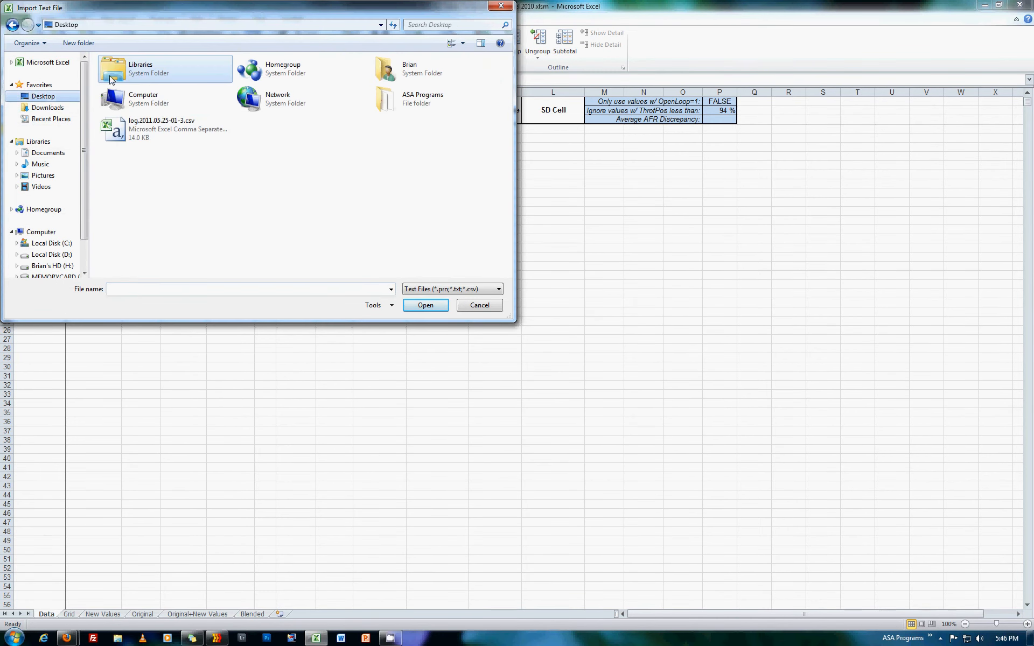
{"action": "left_click", "coordinate": [136, 128]}
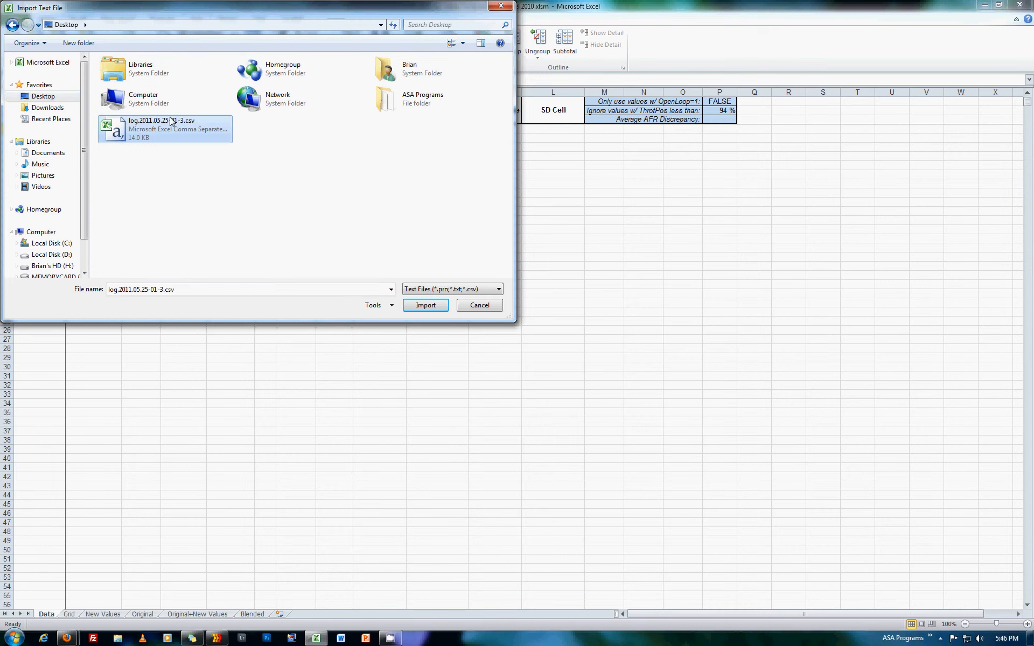
{"action": "left_click", "coordinate": [425, 305]}
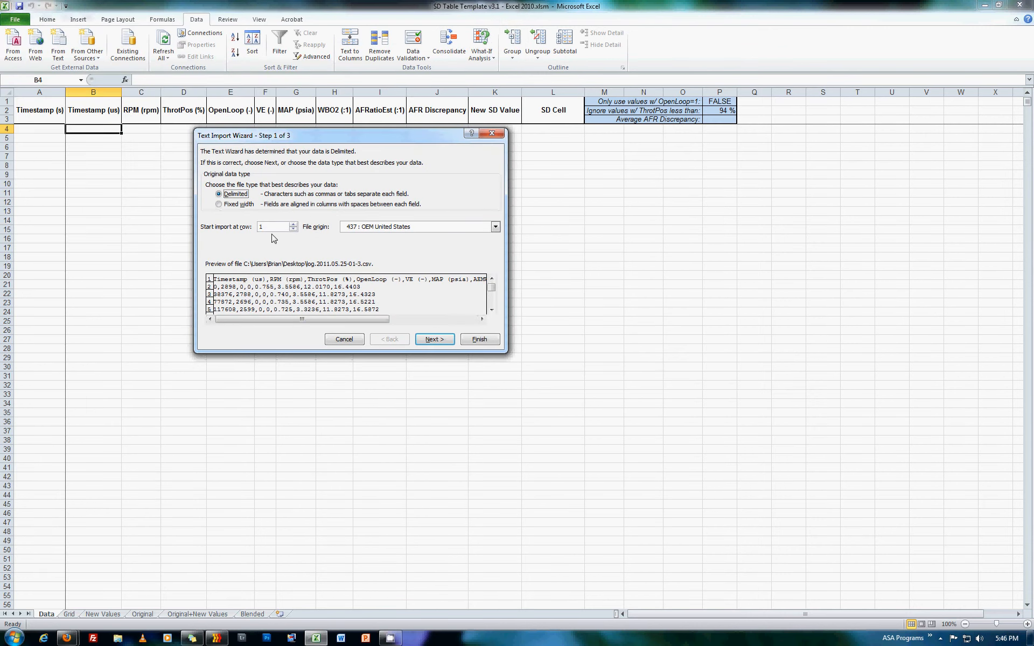
- Import the log as comma-delimited data starting at row 2, placing it in the existing worksheet at cell B4
{"action": "left_click", "coordinate": [293, 223]}
{"action": "left_click", "coordinate": [435, 339]}
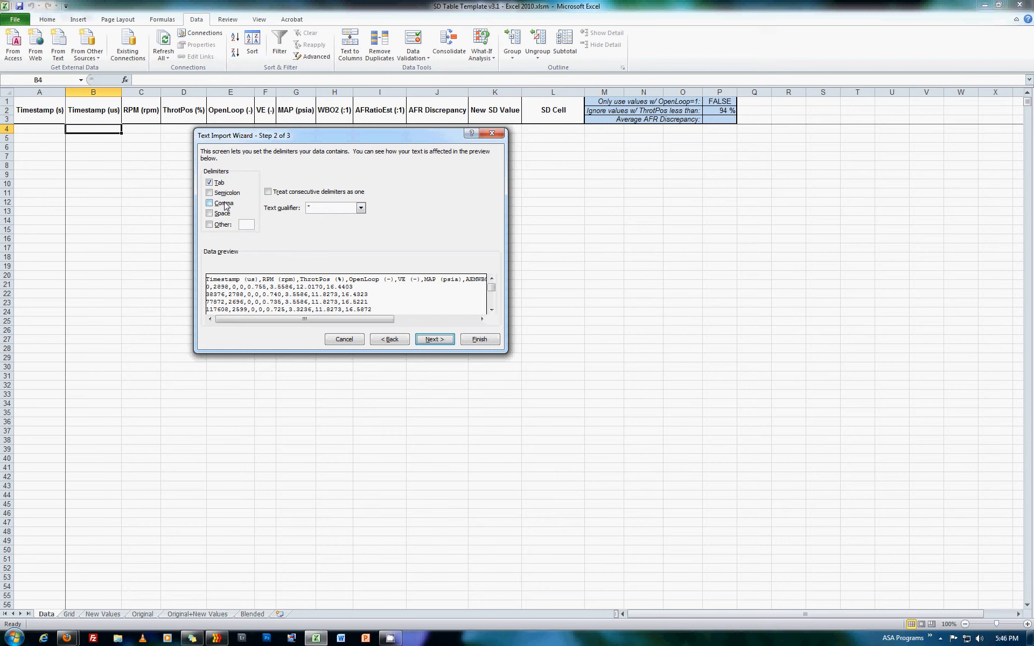
{"action": "left_click", "coordinate": [225, 206]}
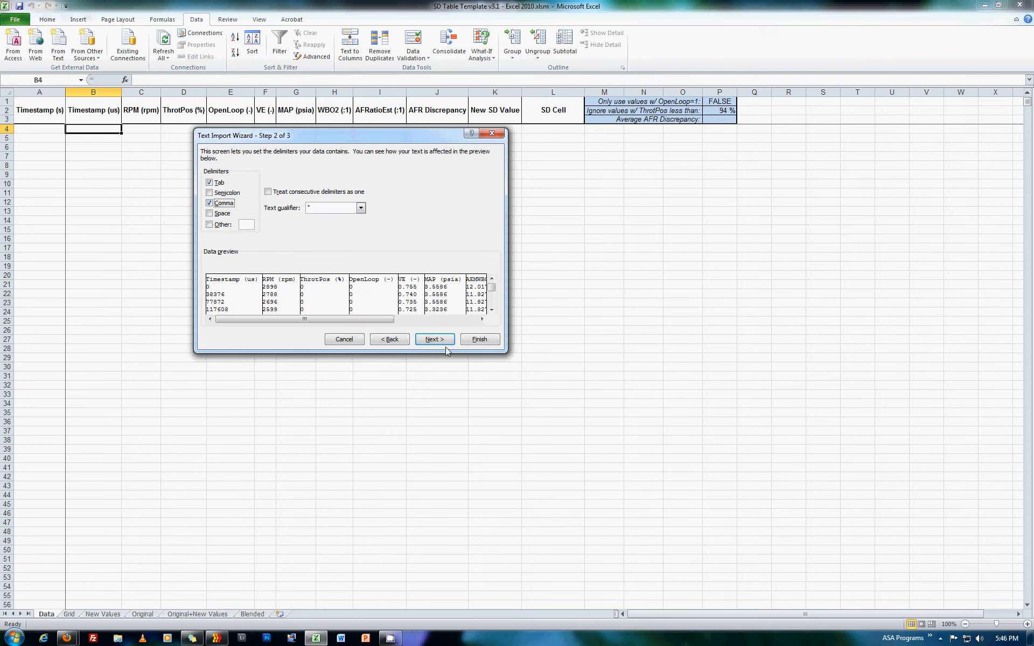
{"action": "left_click", "coordinate": [478, 339]}
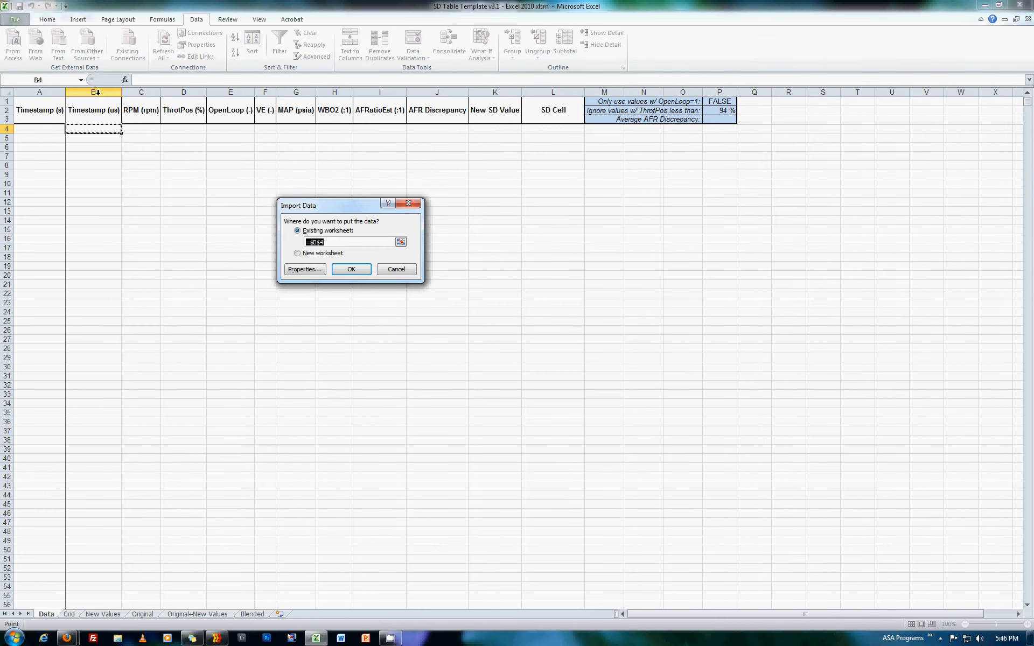
{"action": "left_click", "coordinate": [351, 269]}
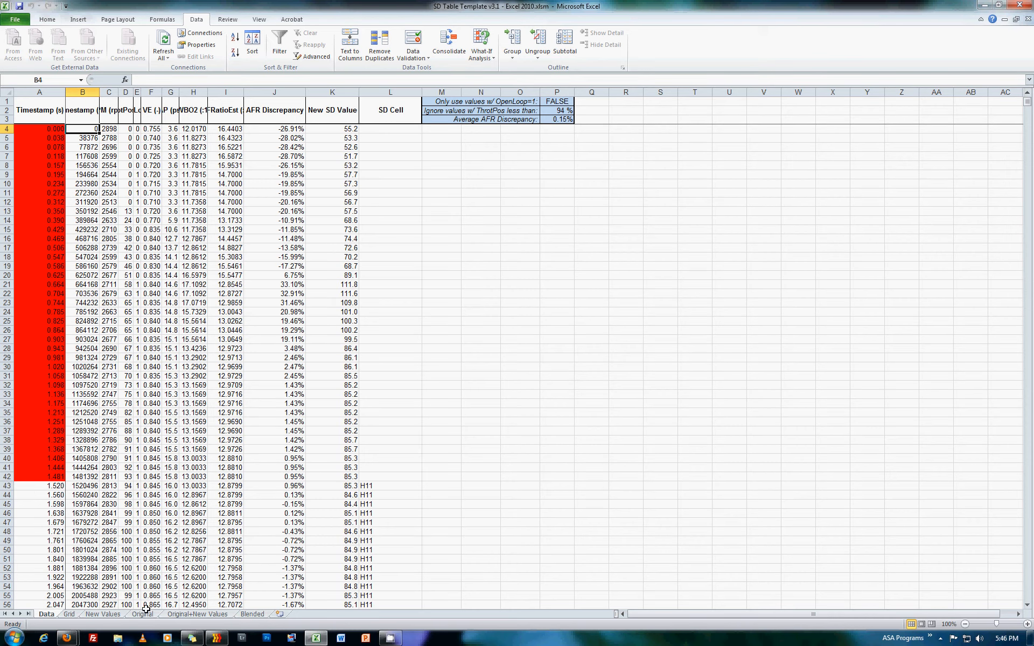
- Check the New Values sheet, and copy the Speed Density table from the log's ECU configuration in ECMLink
{"action": "left_click", "coordinate": [103, 614]}
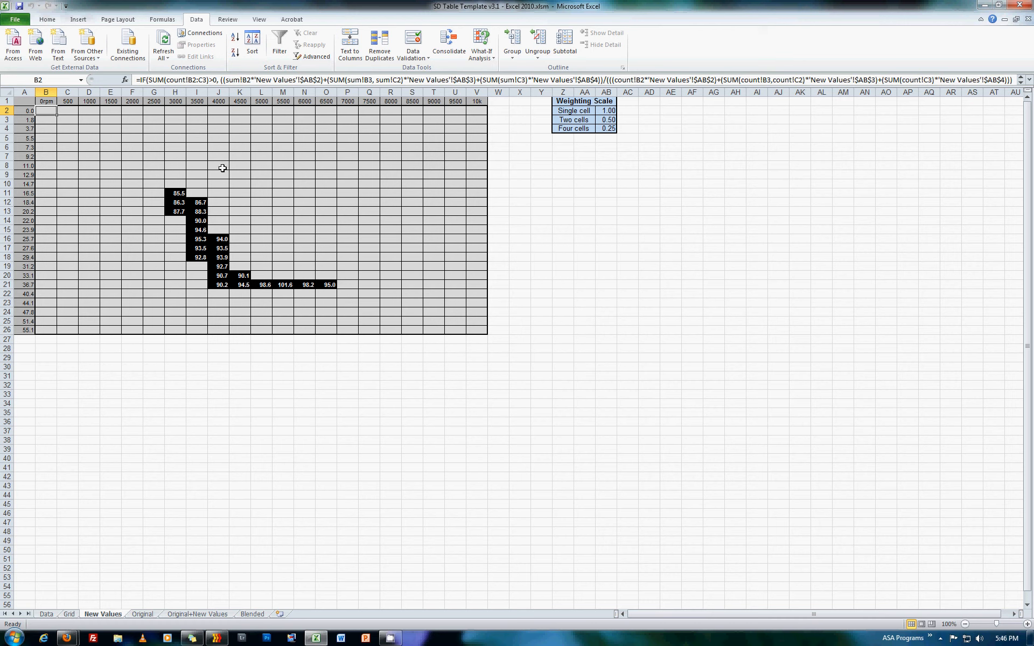
{"action": "left_click", "coordinate": [143, 614]}
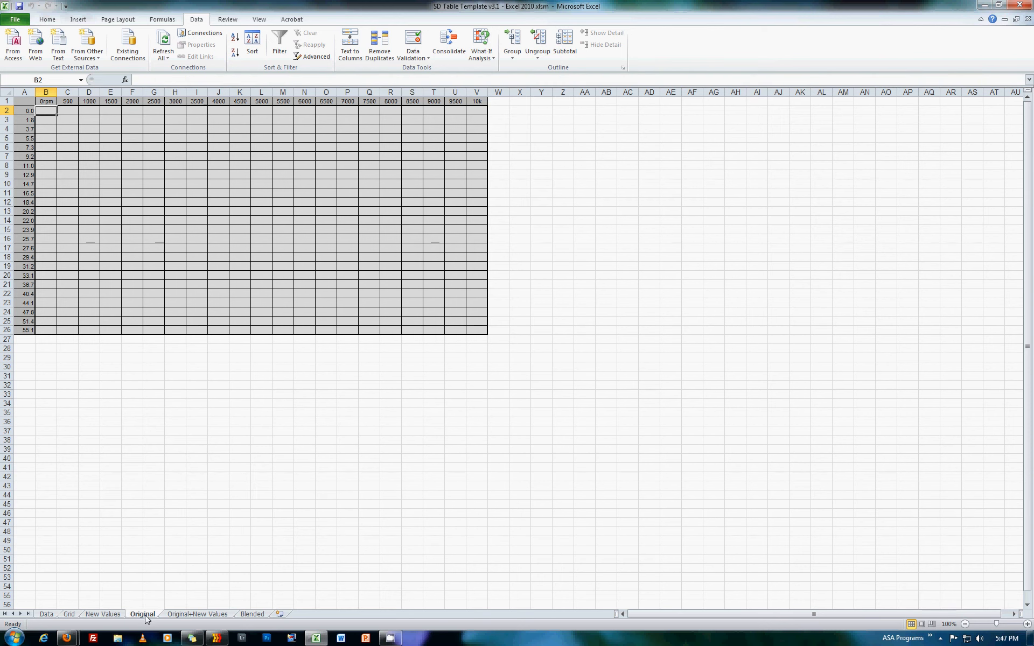
{"action": "mouse_move", "coordinate": [215, 639]}
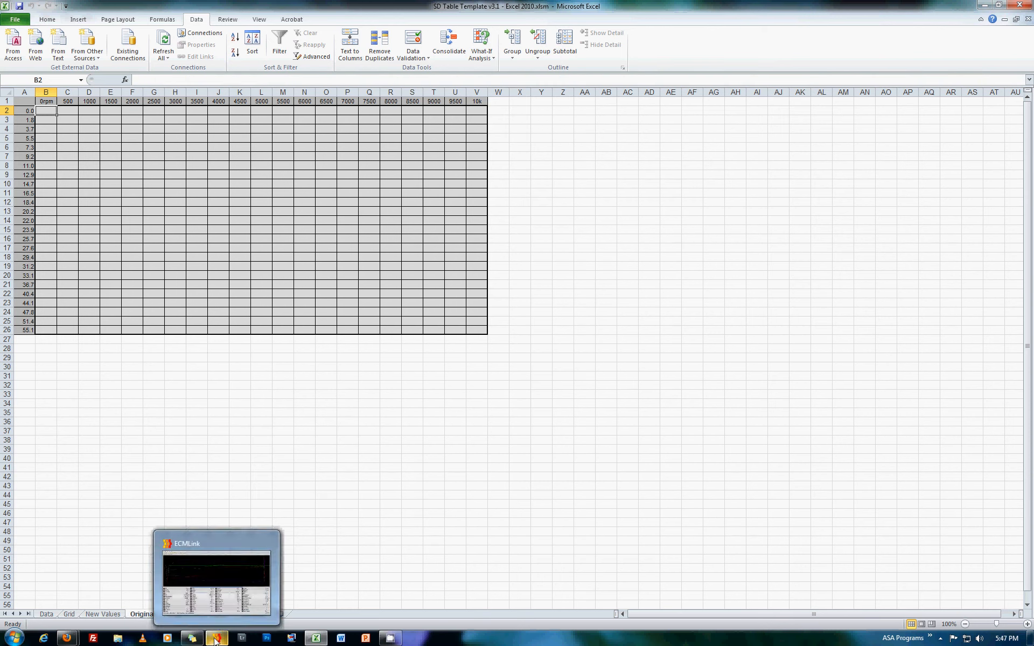
{"action": "left_click", "coordinate": [216, 638]}
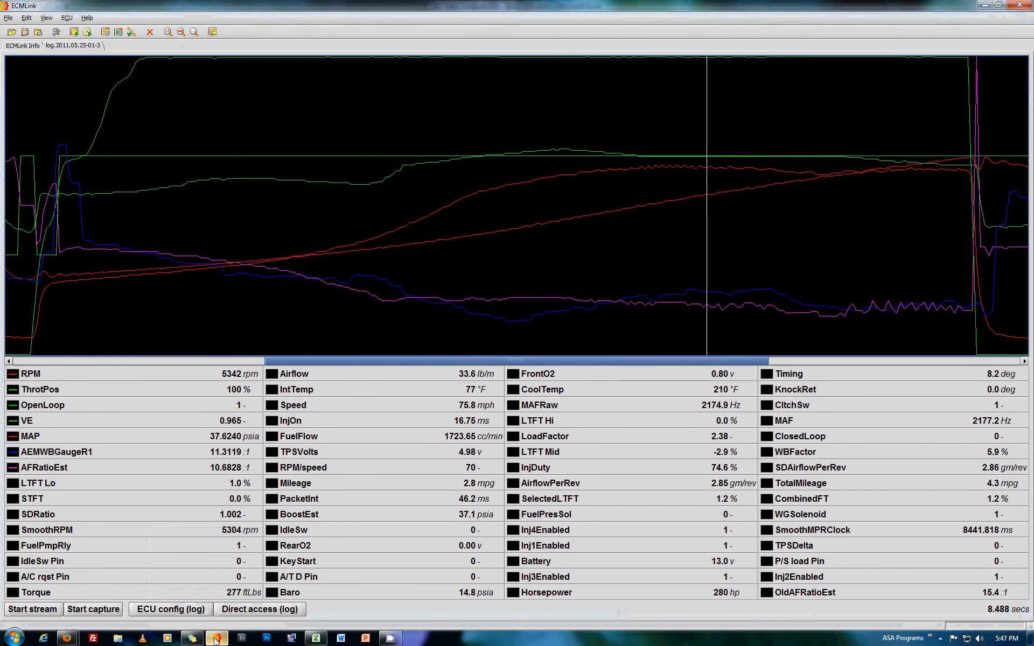
{"action": "left_click", "coordinate": [165, 609]}
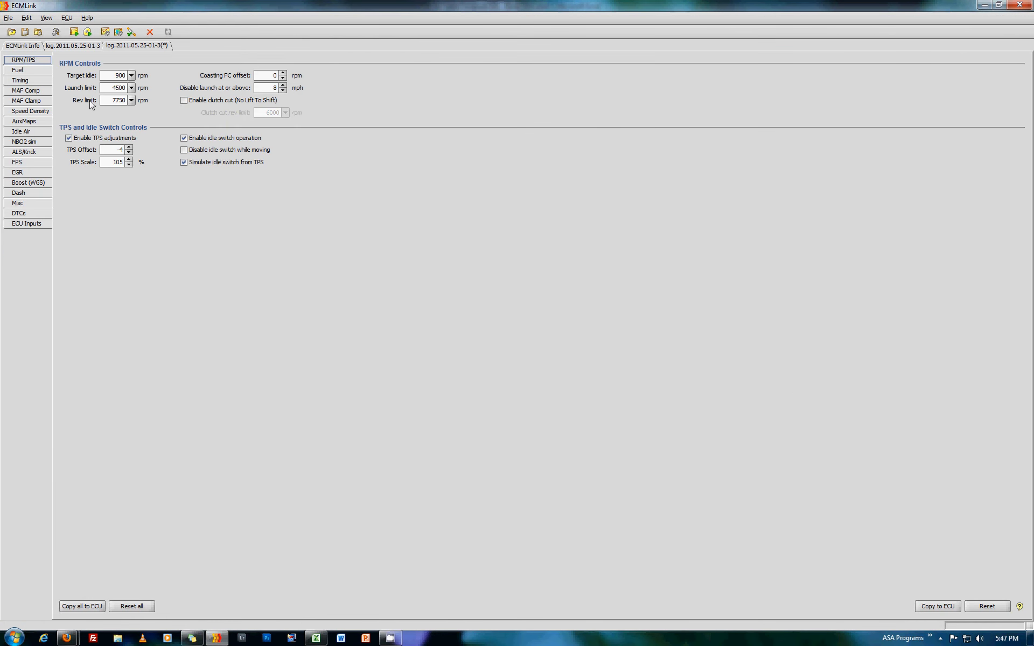
{"action": "left_click", "coordinate": [31, 113]}
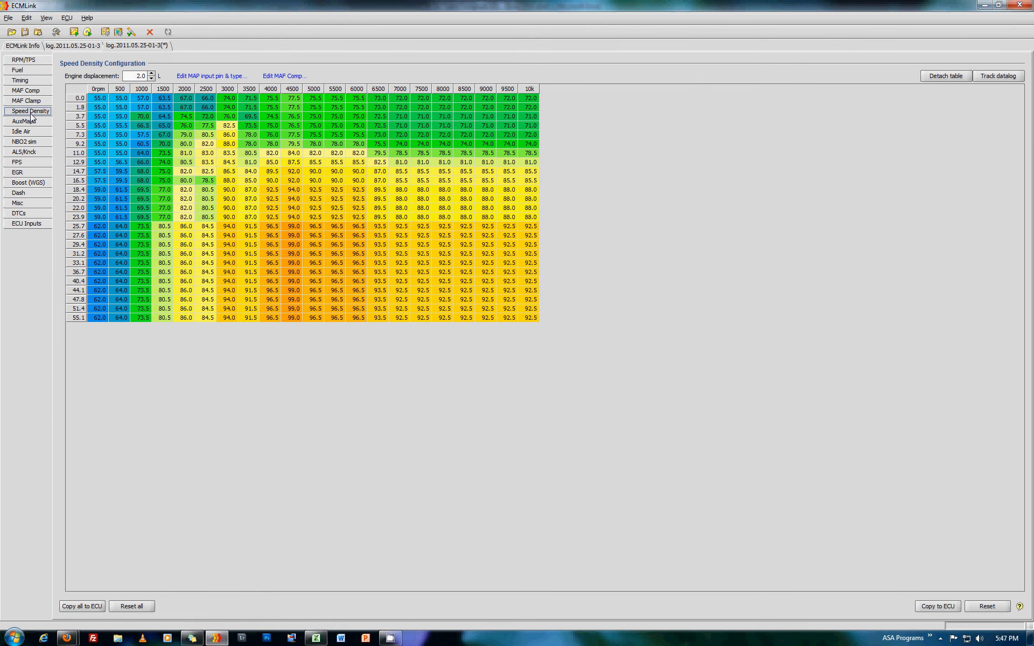
{"action": "right_click", "coordinate": [101, 101]}
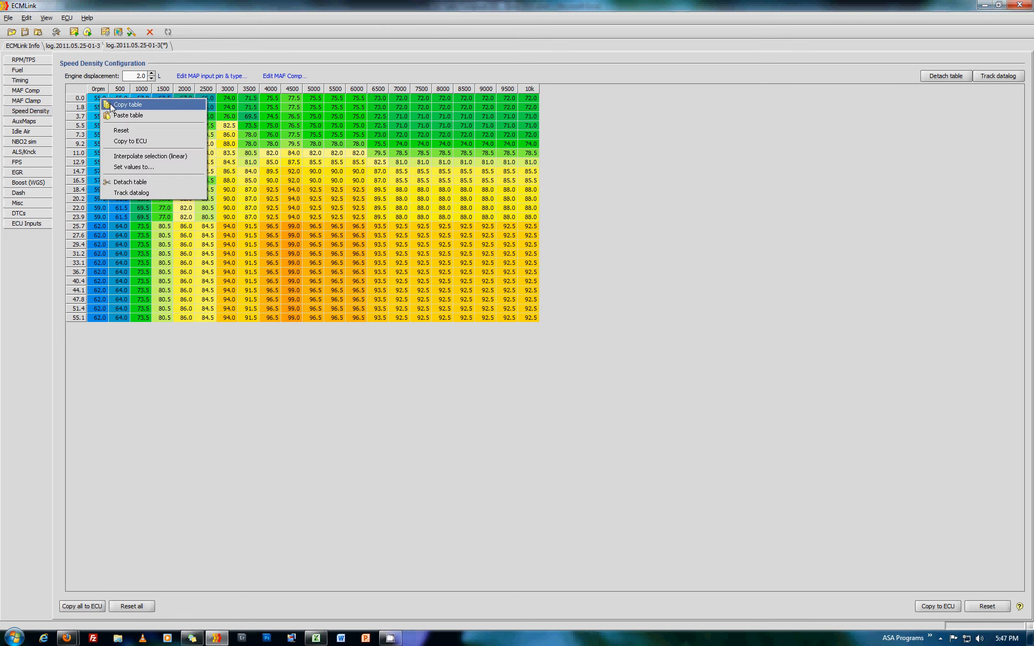
{"action": "left_click", "coordinate": [111, 105]}
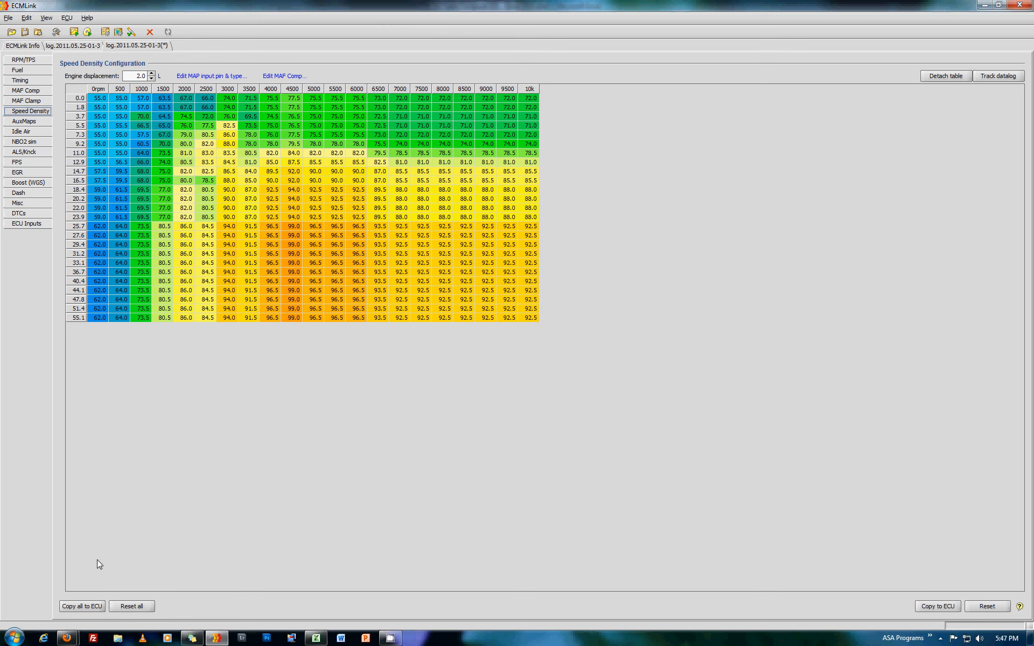
- Switch back to Excel and paste the copied Speed Density table into the Original sheet from cell B2
{"action": "left_click", "coordinate": [316, 639]}
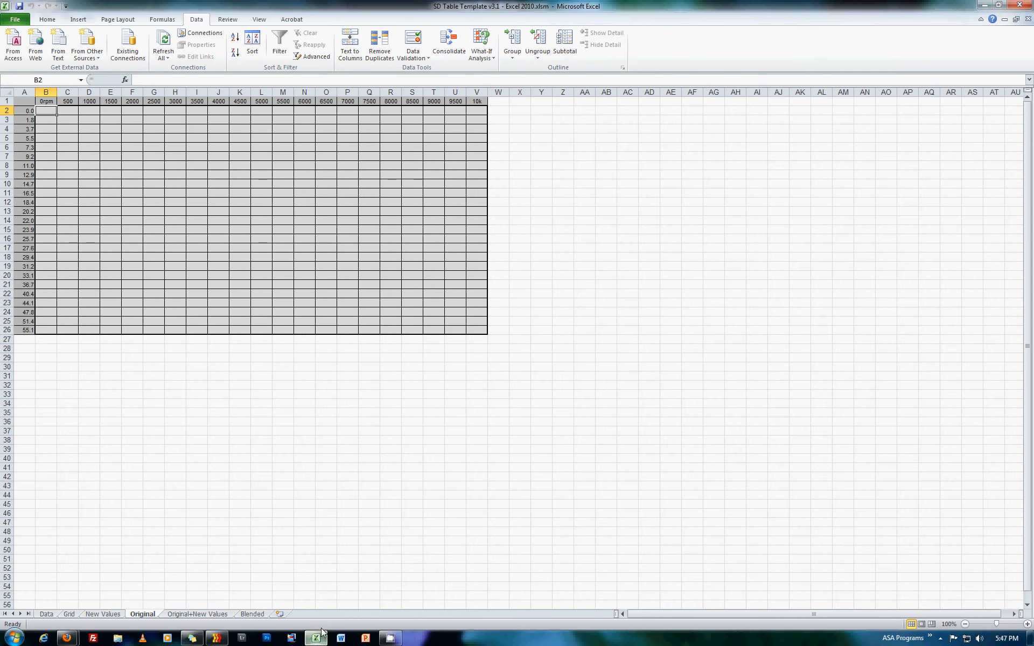
{"action": "right_click", "coordinate": [42, 110]}
{"action": "left_click", "coordinate": [65, 155]}
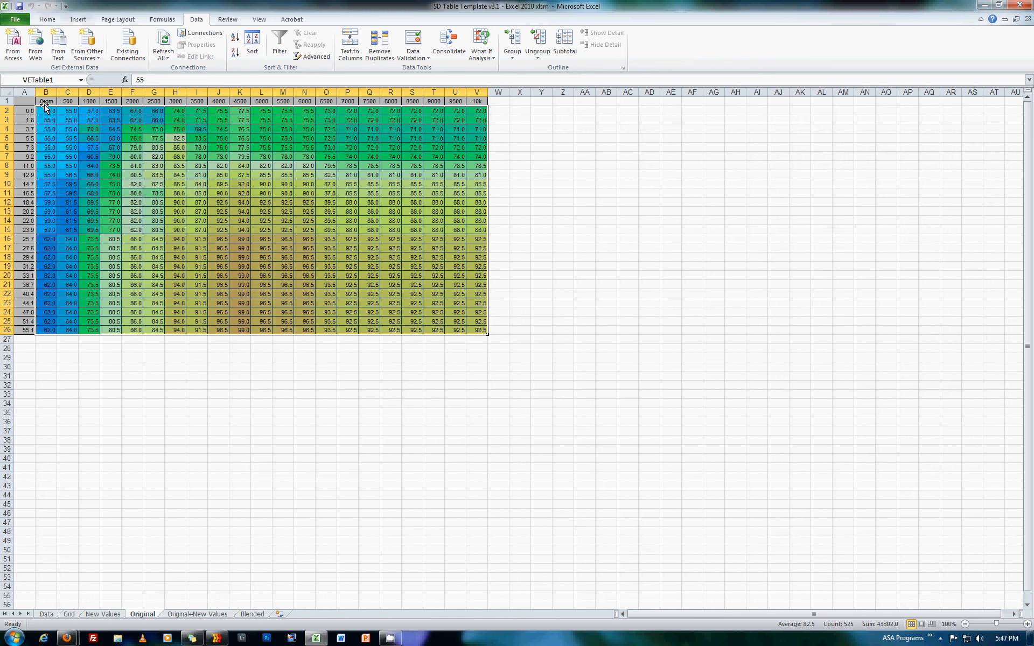
{"action": "left_click", "coordinate": [46, 348]}
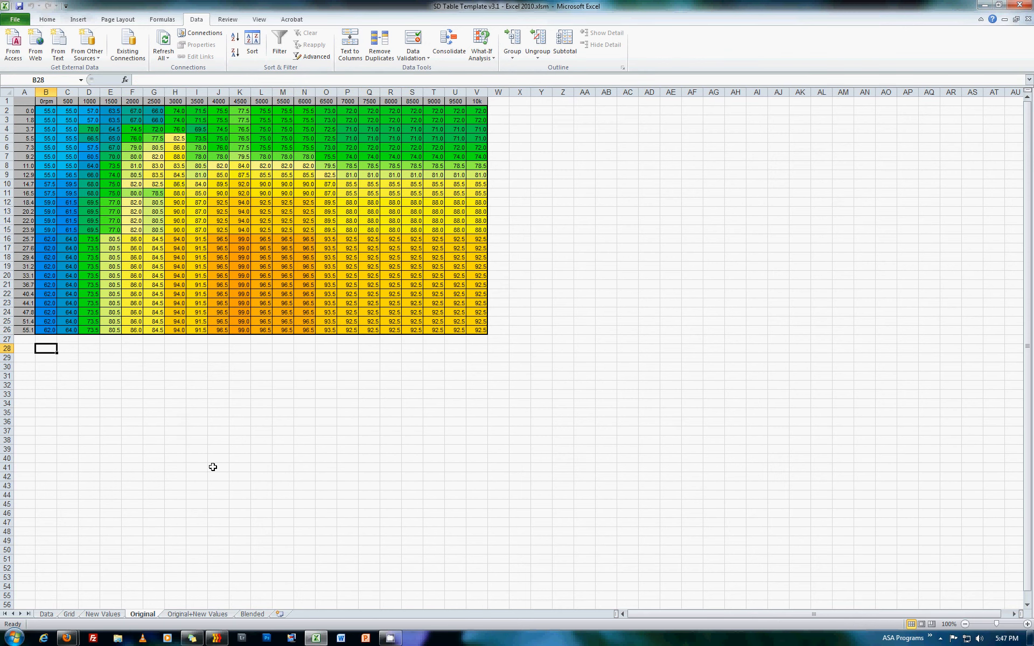
- Compare the Original+New Values sheet with the Original and New Values sheets, and view the Blended sheet
{"action": "left_click", "coordinate": [195, 614]}
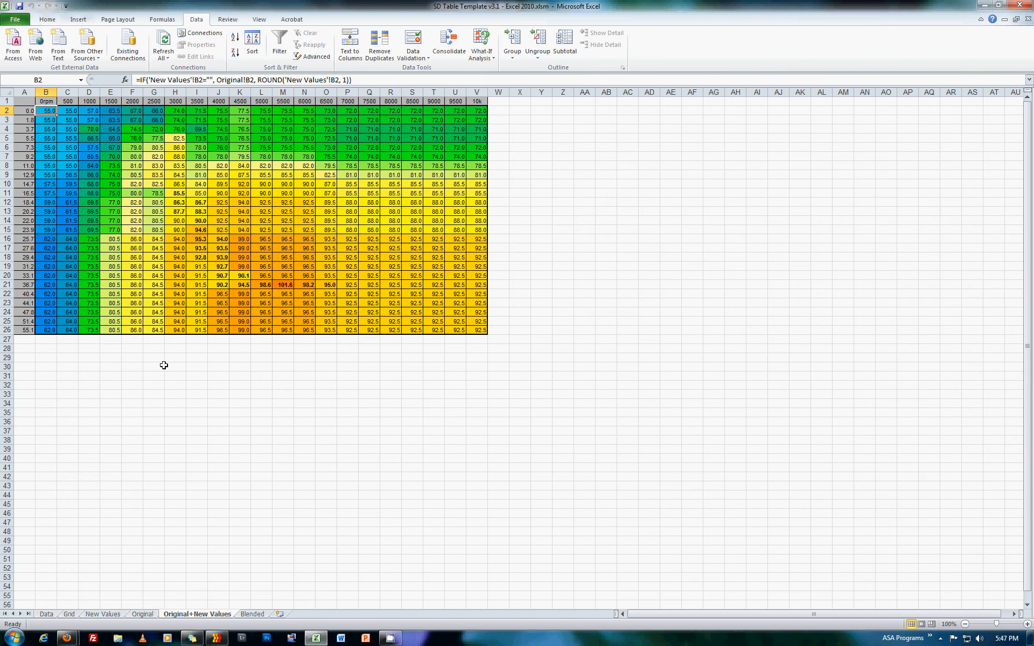
{"action": "left_click", "coordinate": [152, 614]}
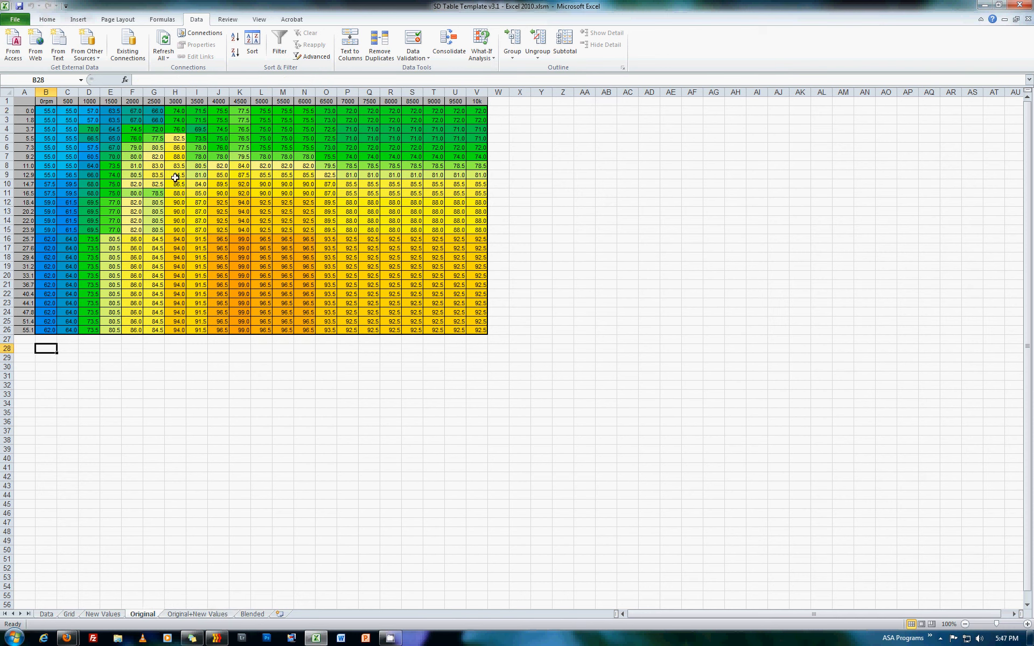
{"action": "left_click", "coordinate": [103, 614]}
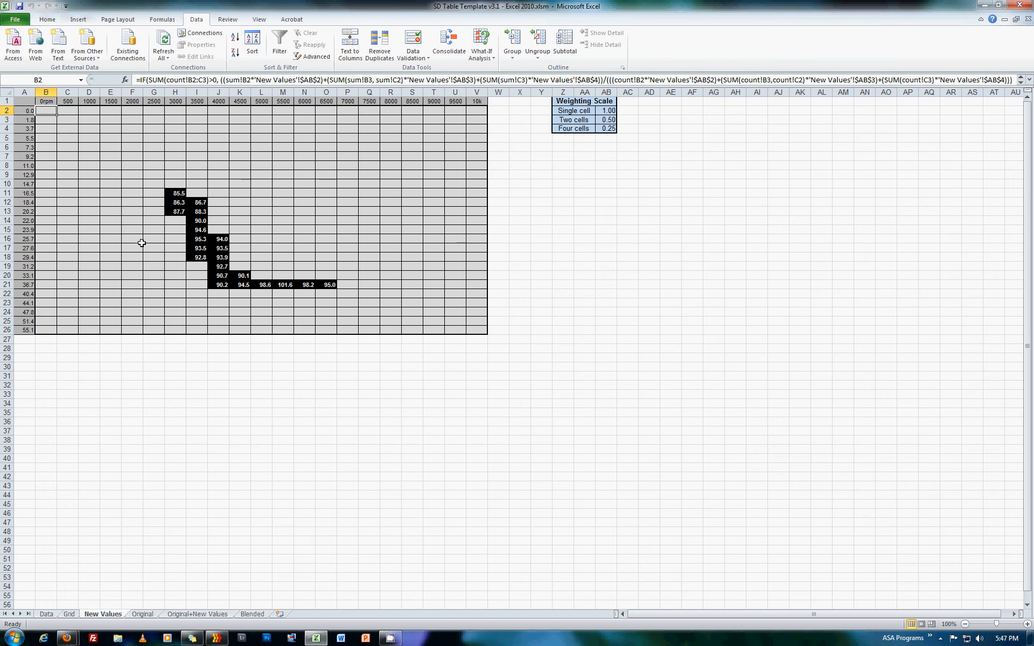
{"action": "left_click", "coordinate": [195, 614]}
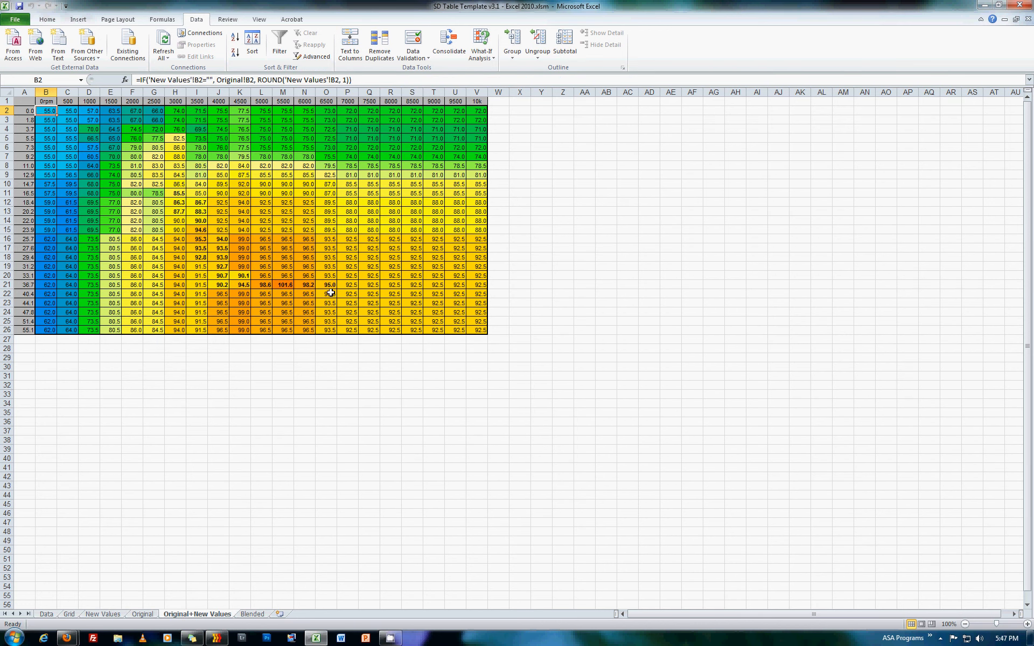
{"action": "left_click", "coordinate": [253, 613]}
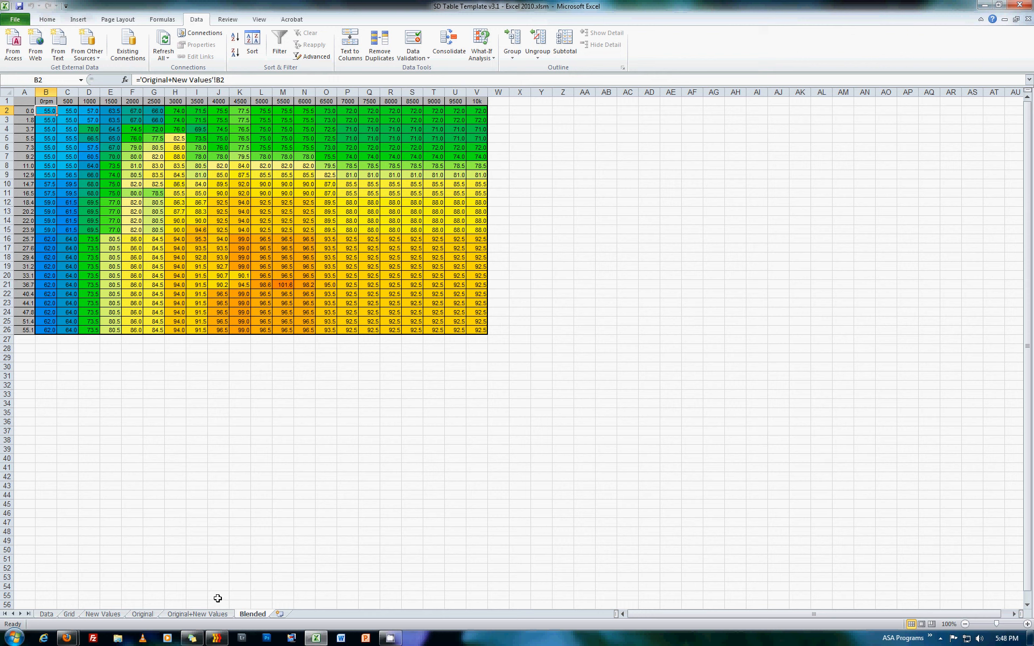
- Copy the table values in B2:V26 of the Original+New Values sheet
{"action": "left_click", "coordinate": [197, 614]}
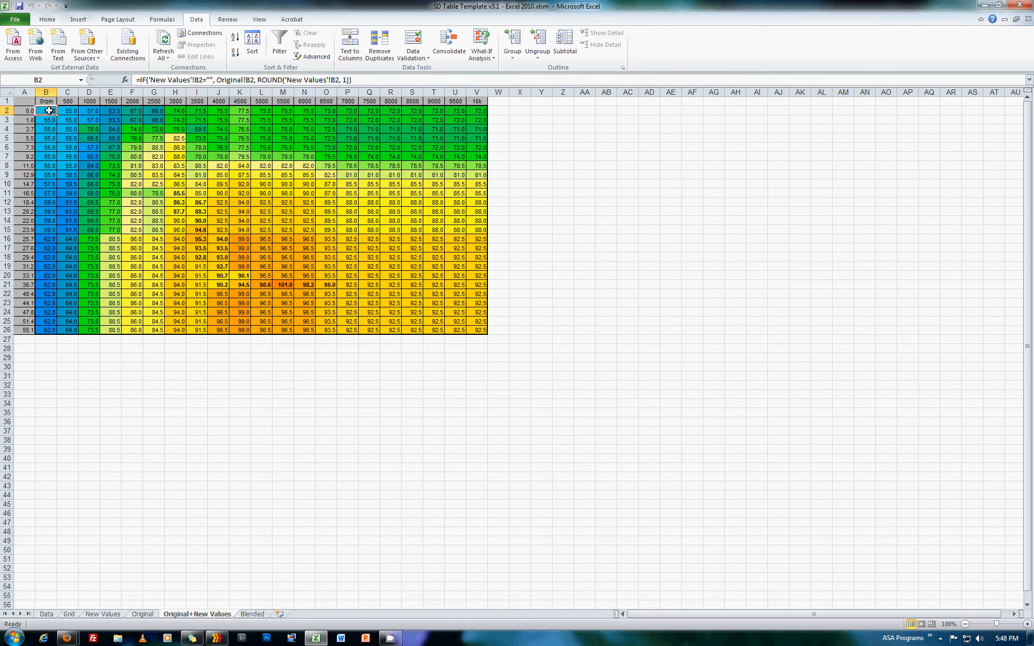
{"action": "left_click_drag", "start_coordinate": [48, 111], "coordinate": [470, 327]}
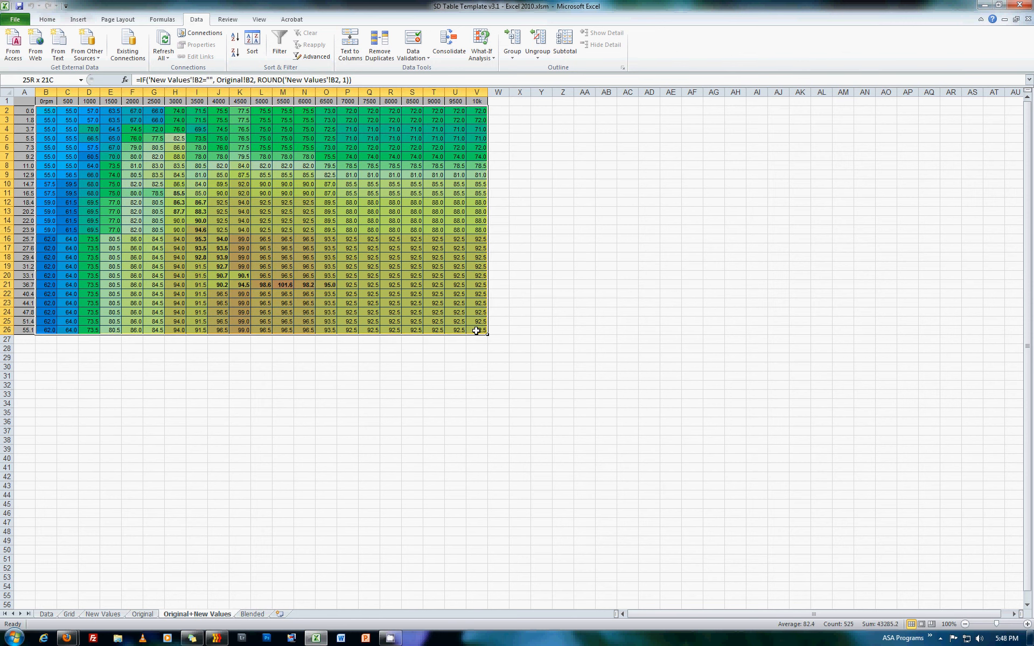
{"action": "right_click", "coordinate": [56, 113]}
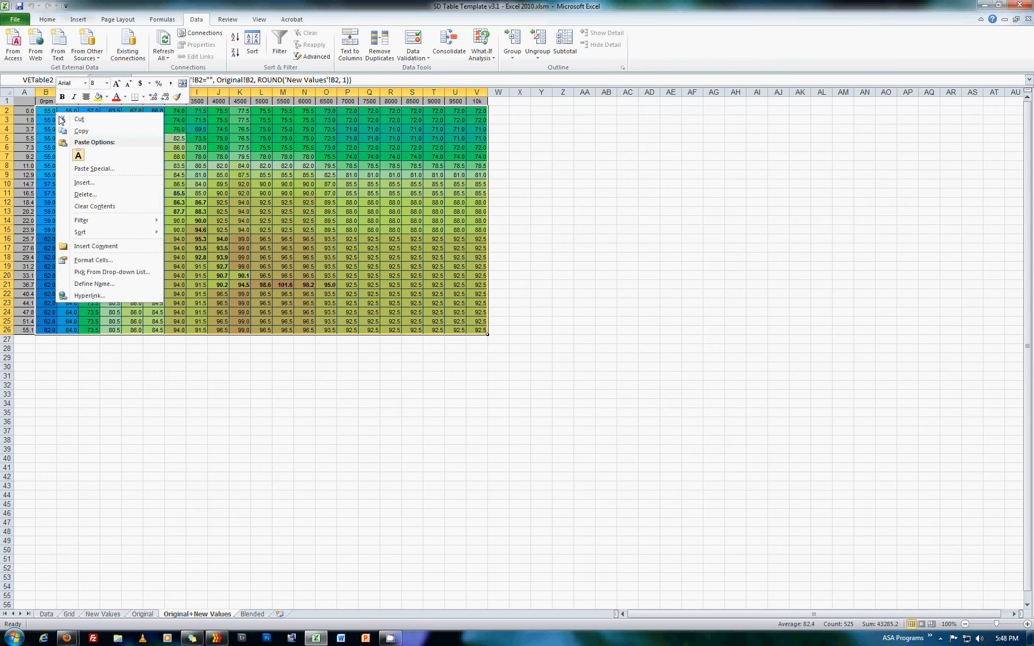
{"action": "left_click", "coordinate": [86, 132]}
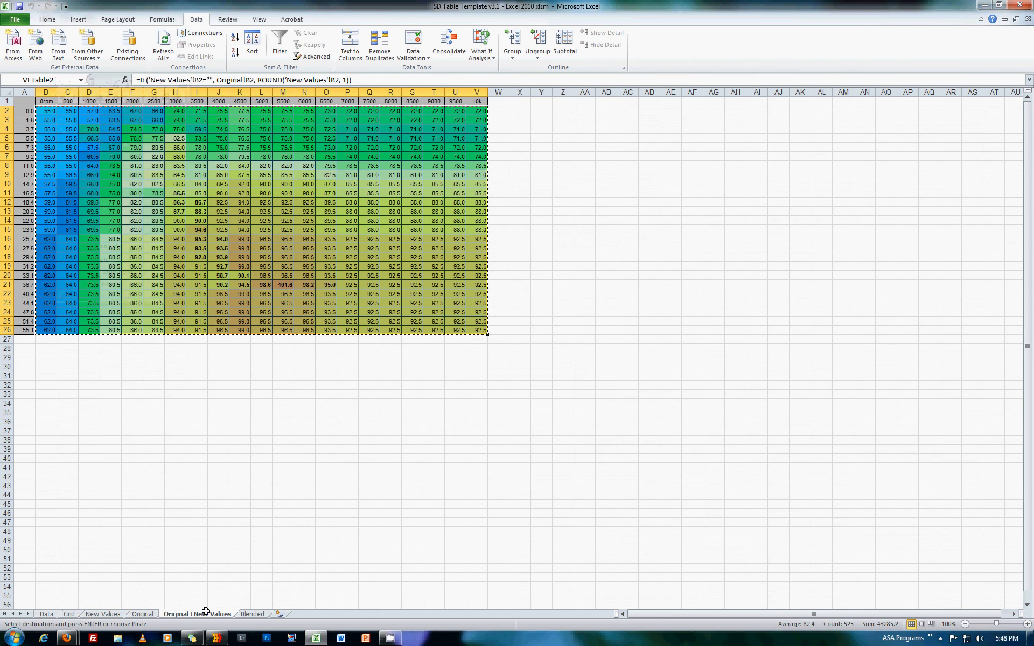
- Switch to ECMLink and paste the copied values into the Speed Density table
{"action": "left_click", "coordinate": [217, 638]}
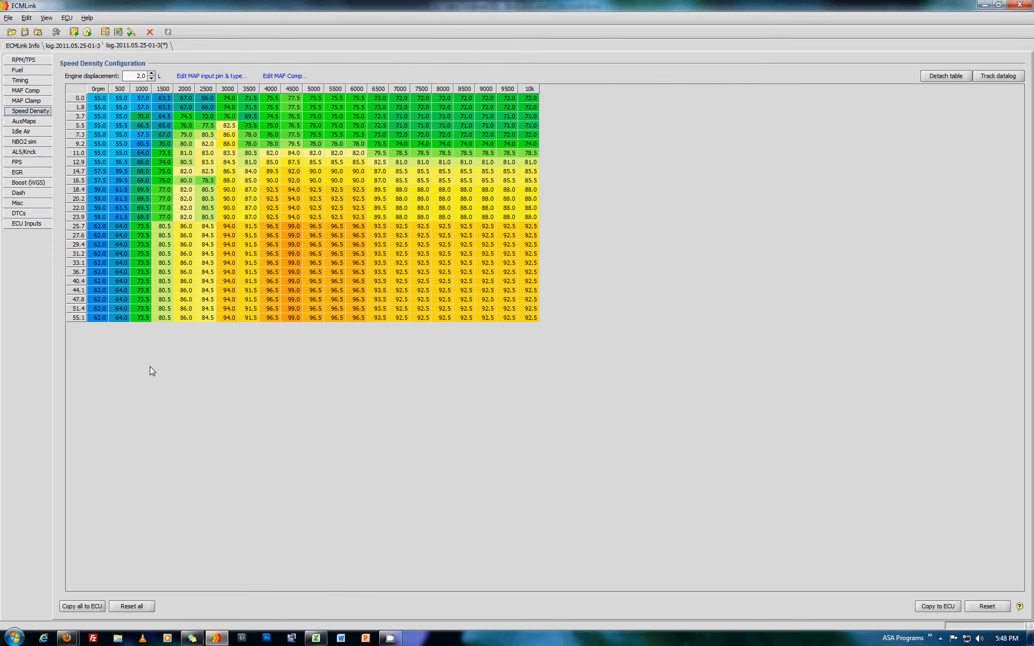
{"action": "right_click", "coordinate": [100, 101]}
{"action": "left_click", "coordinate": [110, 113]}
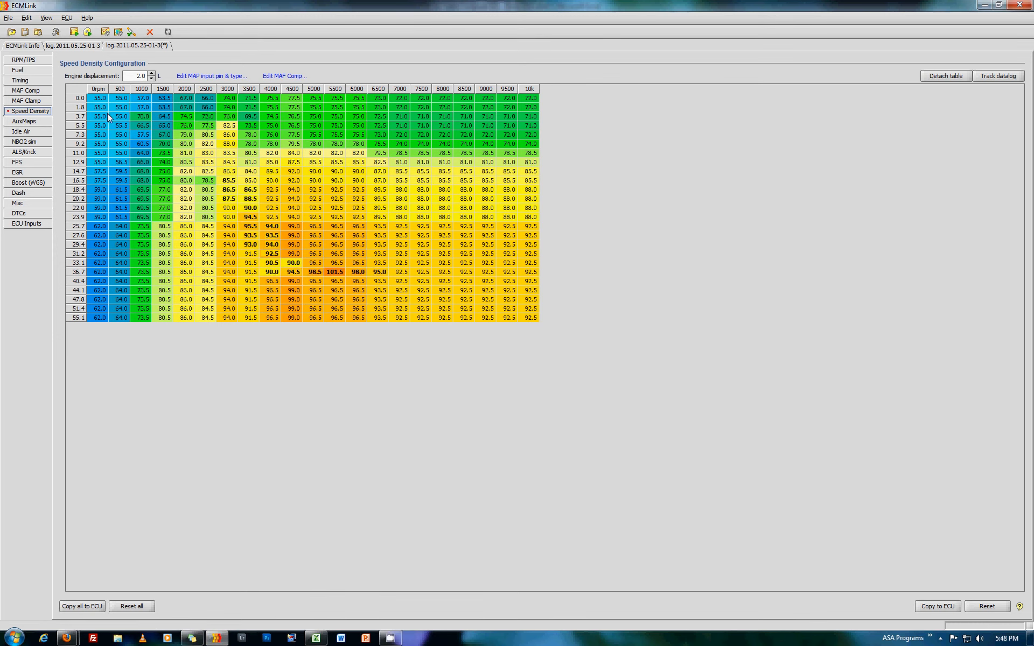